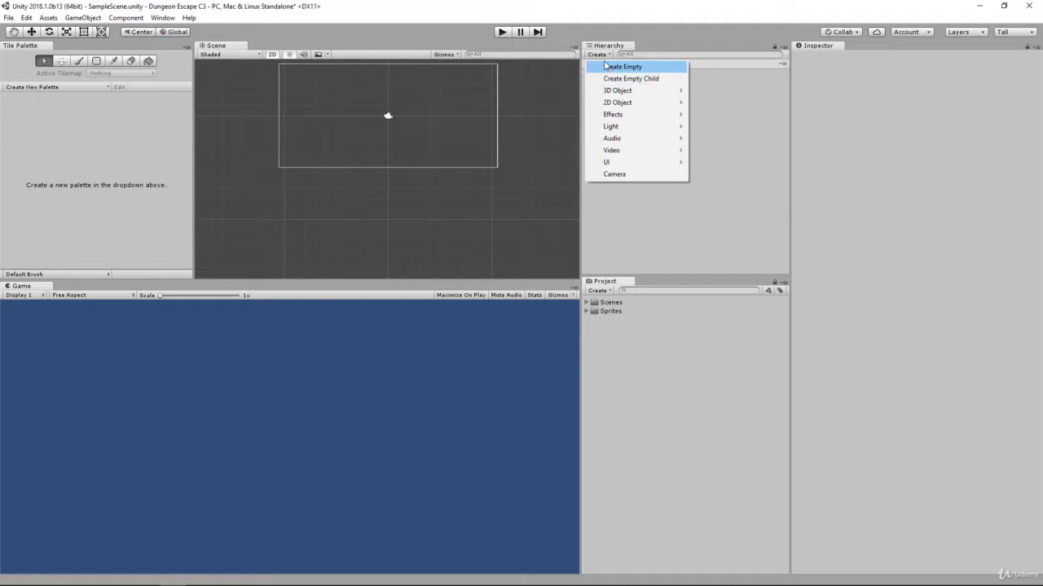
# - Create a 2D Tilemap object in the scene and select its parent Grid
pyautogui.moveTo(640, 103)
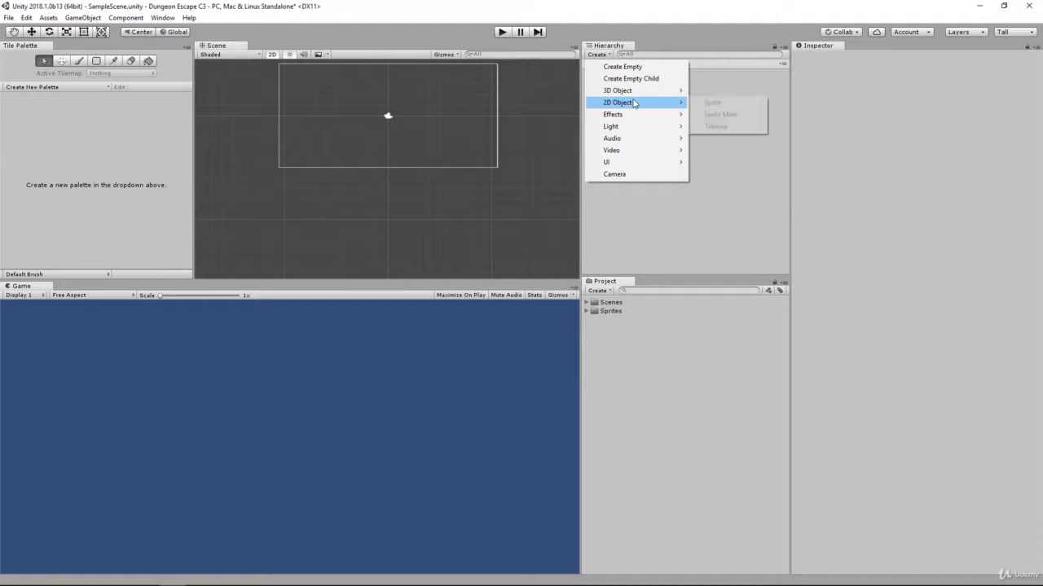
pyautogui.click(720, 126)
pyautogui.click(607, 81)
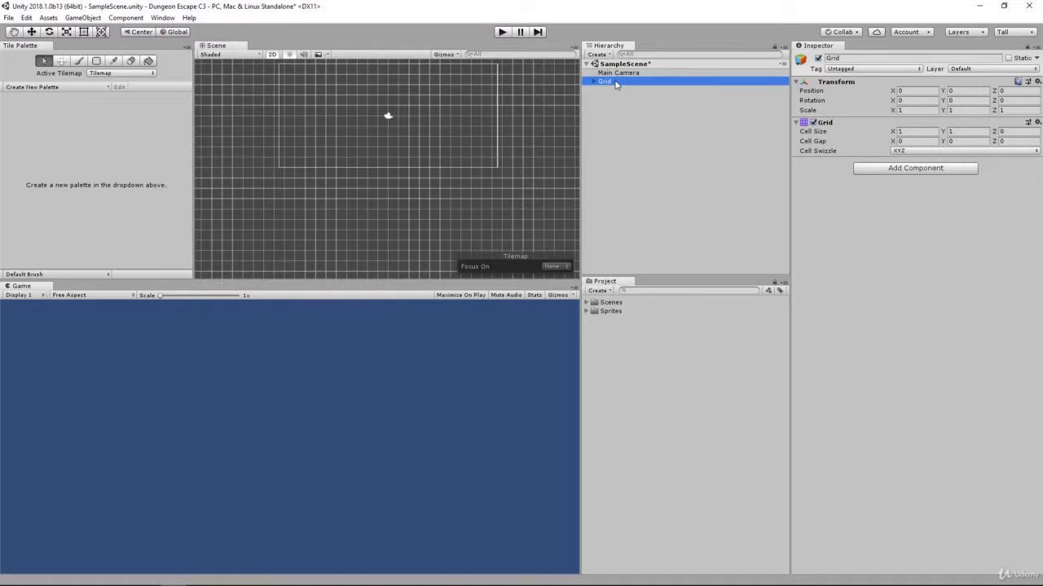
pyautogui.scroll(-2, 304, 120)
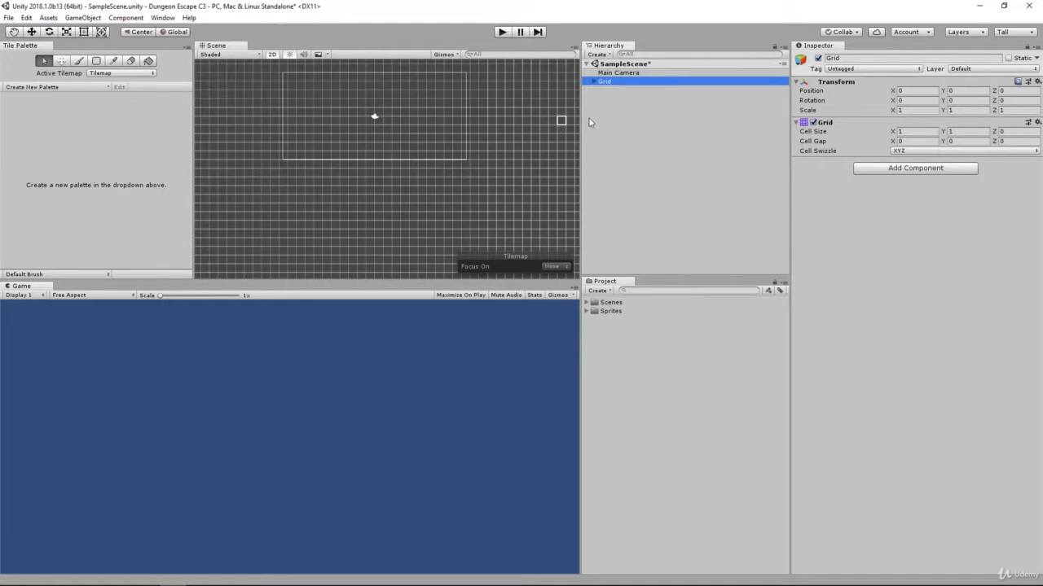
# - Rename the Tilemap under the Grid object to Ground_Tilemap
pyautogui.press('Right')
pyautogui.click(695, 90)
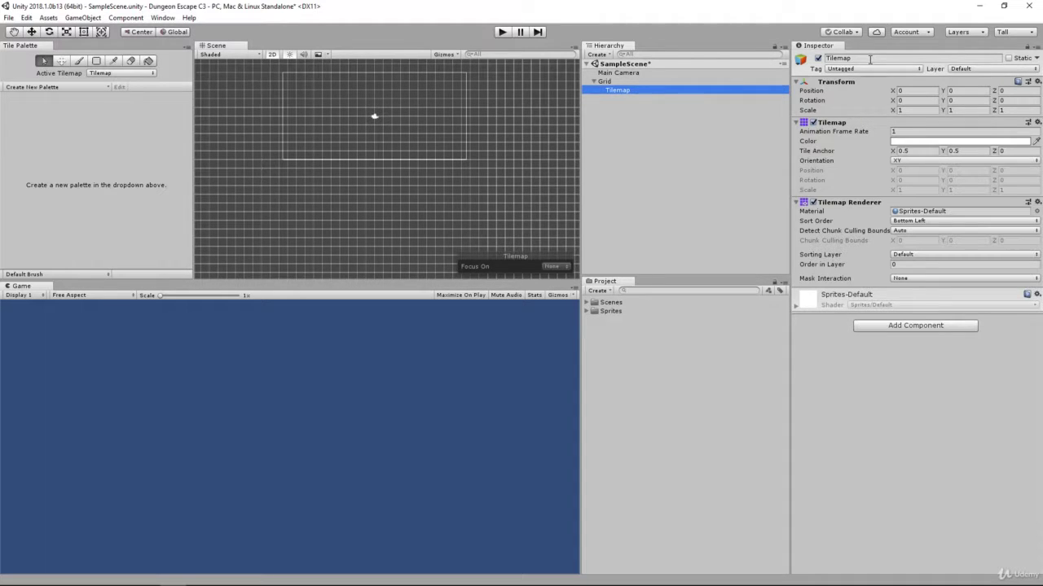
pyautogui.click(870, 59)
pyautogui.write('Groun')
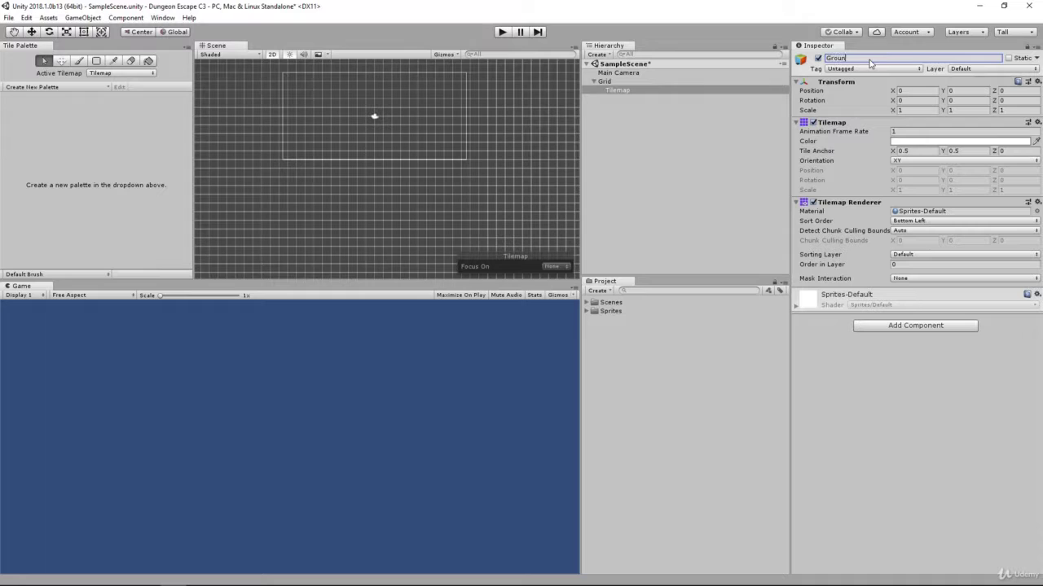
pyautogui.write('d_Tilemap')
pyautogui.press('Return')
# - Start a new rectangular tile palette named Ground Items with automatic cell size
pyautogui.click(51, 87)
pyautogui.click(97, 112)
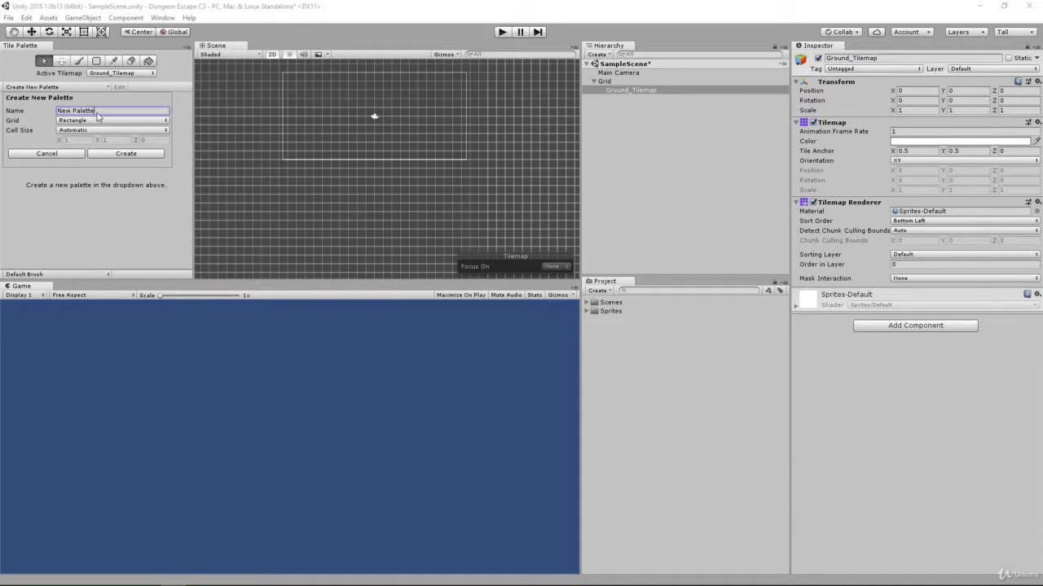
pyautogui.write('Ground Tiles')
pyautogui.click(145, 155)
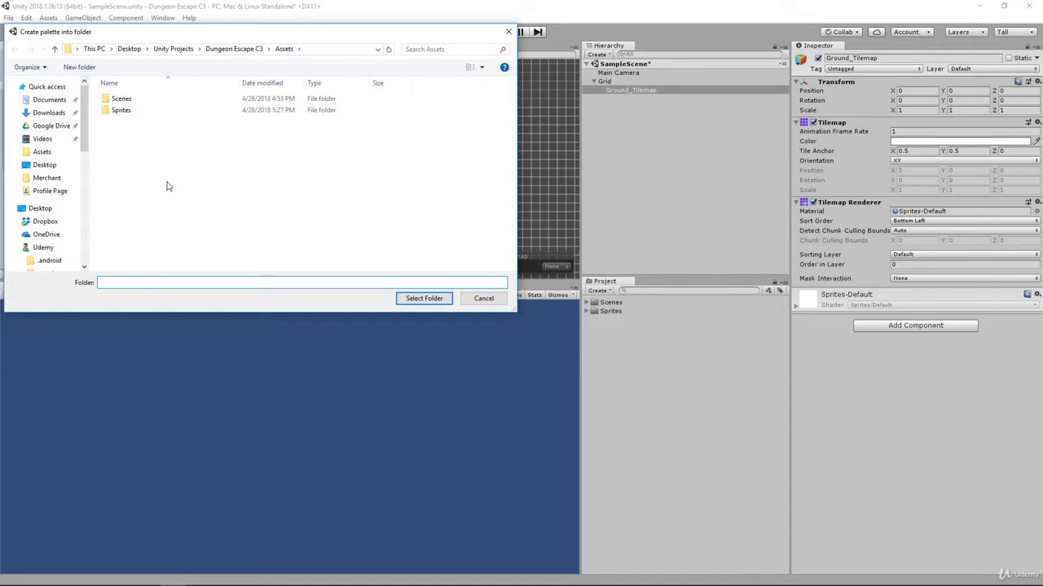
# - Create a folder named Tilemap inside the Sprites folder while choosing the palette's save location
pyautogui.doubleClick(139, 113)
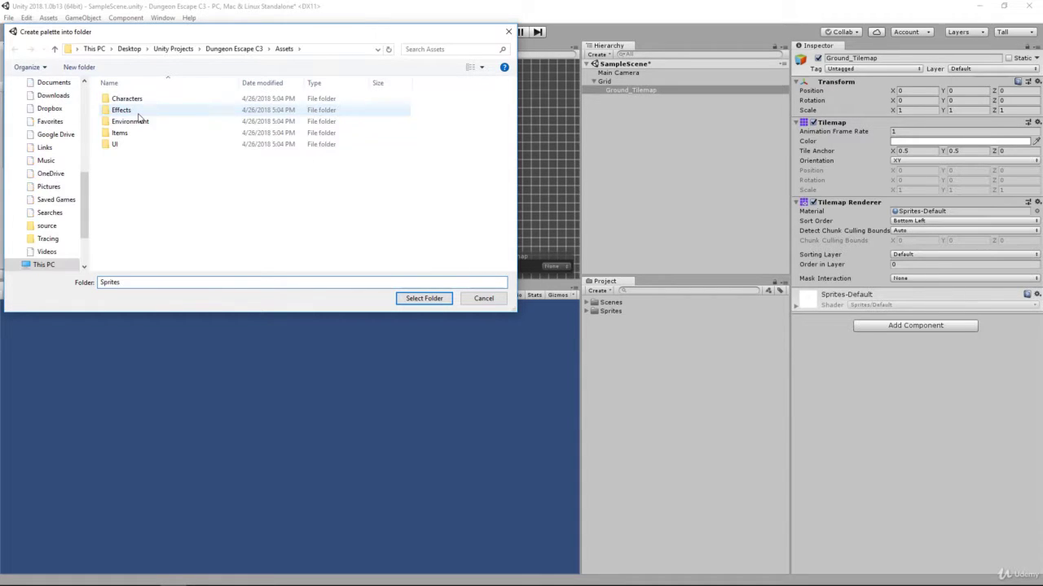
pyautogui.rightClick(142, 187)
pyautogui.moveTo(210, 359)
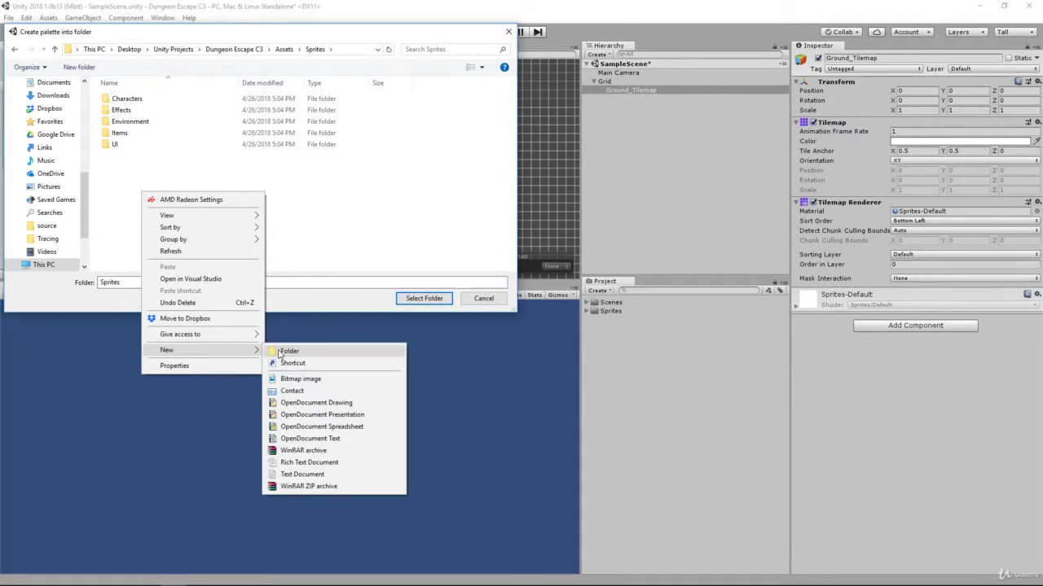
pyautogui.click(285, 350)
pyautogui.write('Tilemap')
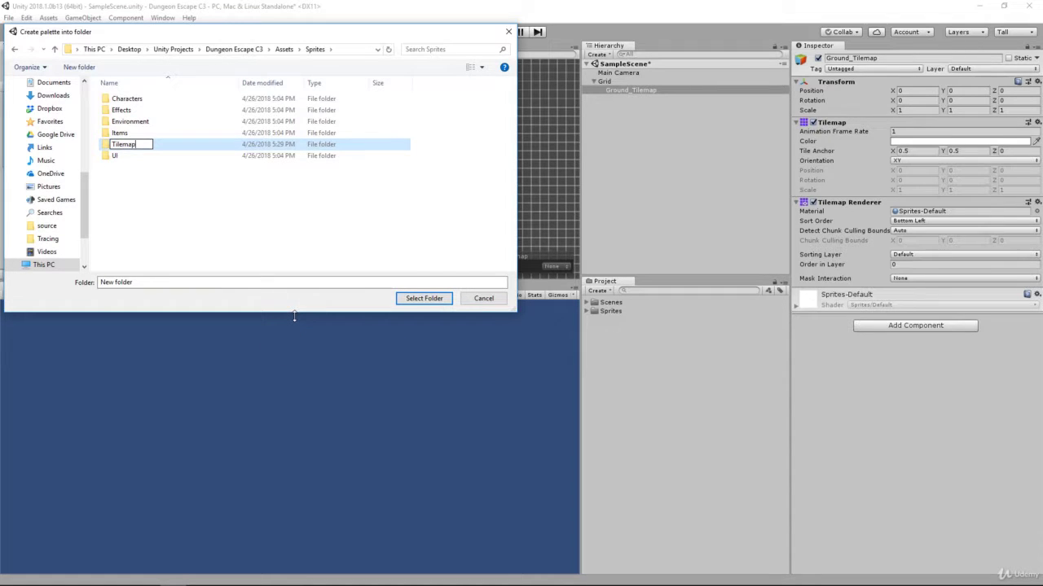
pyautogui.press('Return')
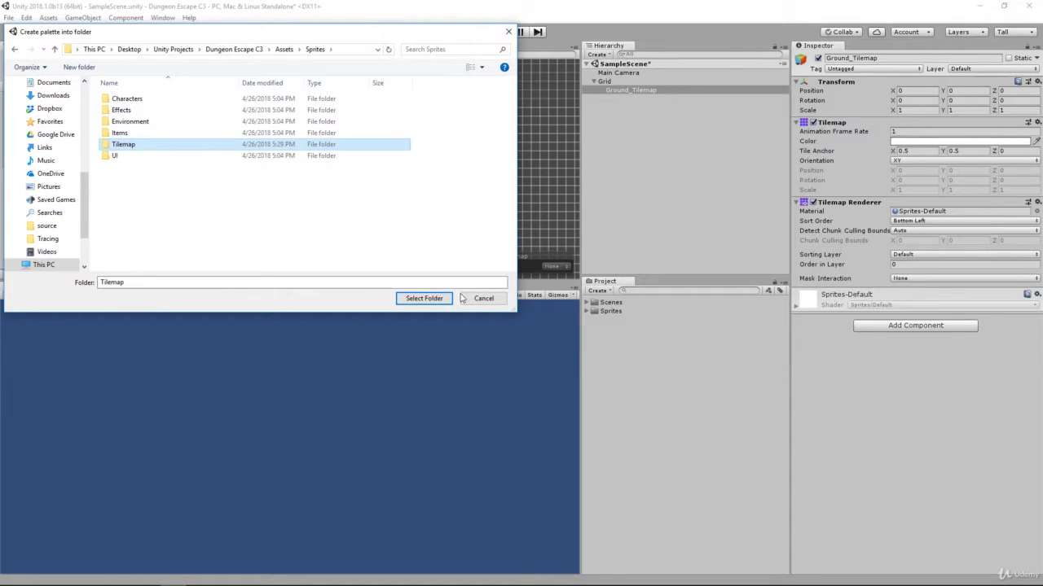
# - Create a Palettes folder inside the Tilemap folder and save the new palette there
pyautogui.doubleClick(174, 144)
pyautogui.rightClick(169, 155)
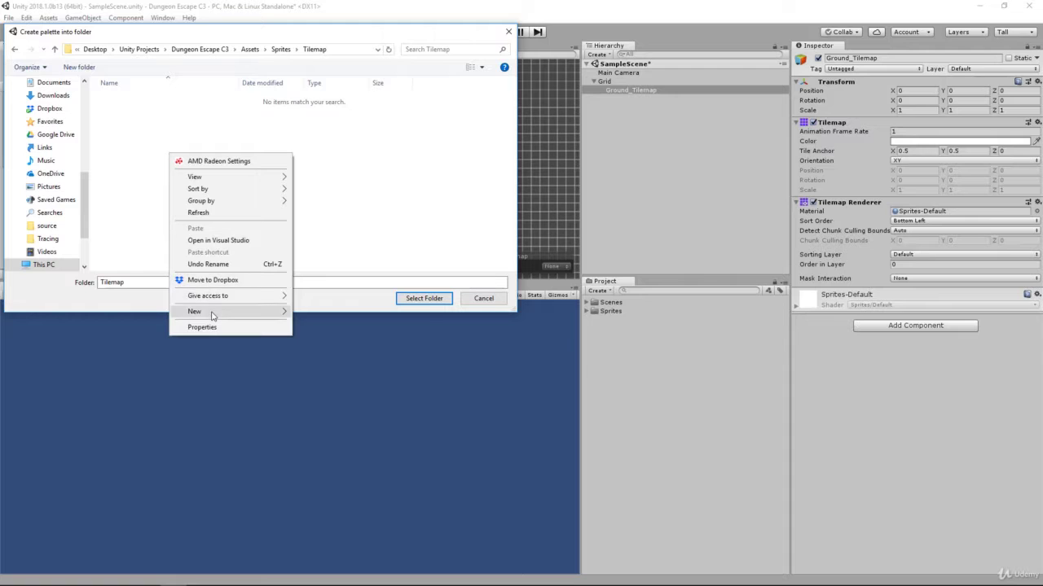
pyautogui.moveTo(269, 313)
pyautogui.click(326, 311)
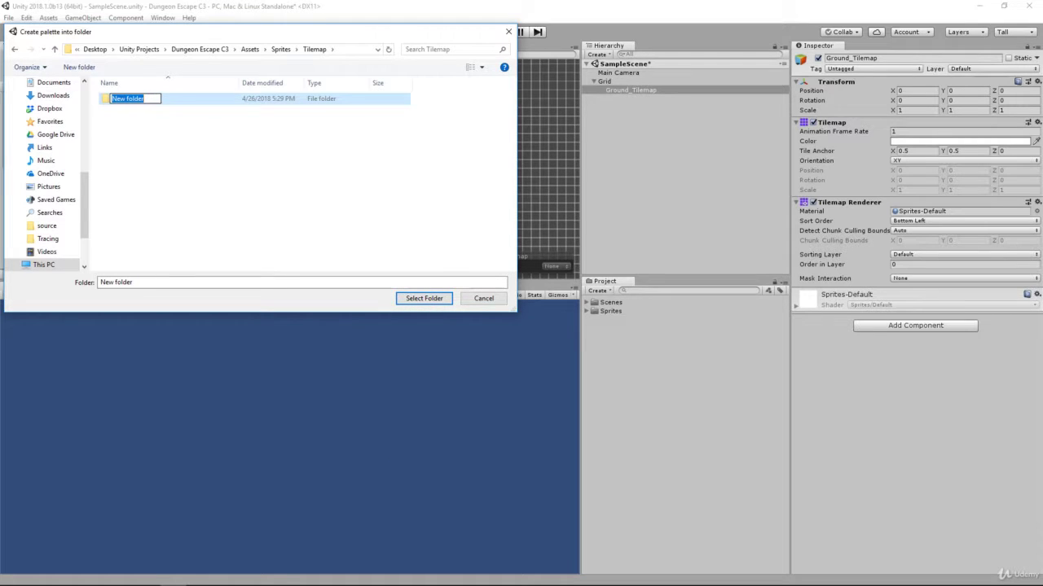
pyautogui.press('Return')
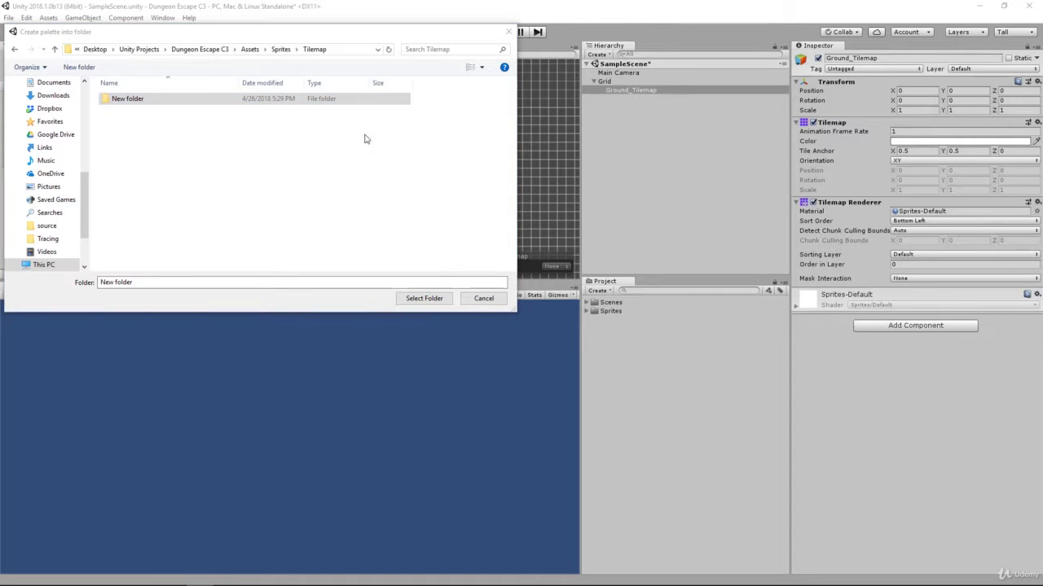
pyautogui.rightClick(157, 99)
pyautogui.click(206, 393)
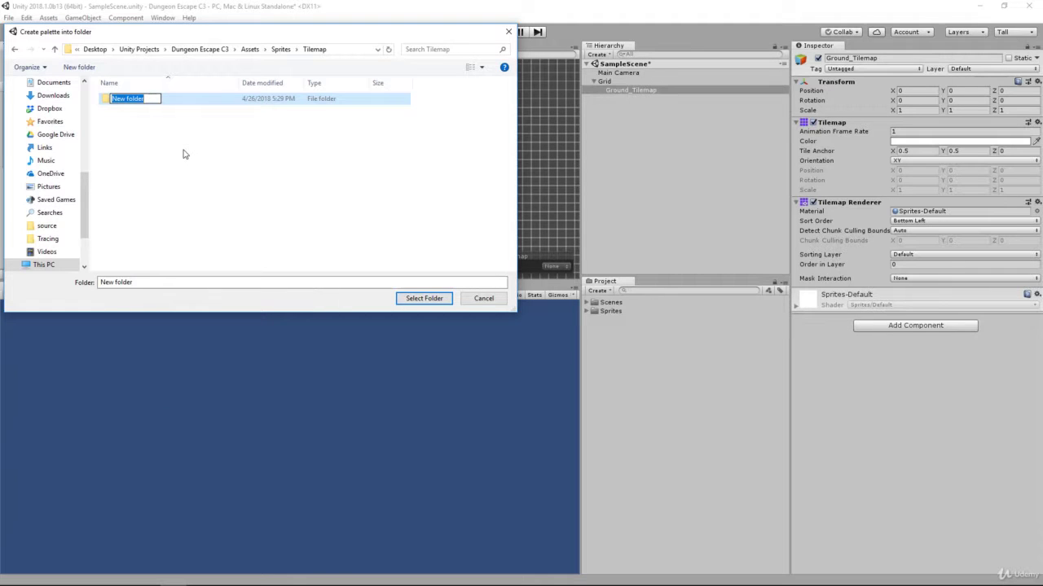
pyautogui.write('Palettes')
pyautogui.doubleClick(265, 100)
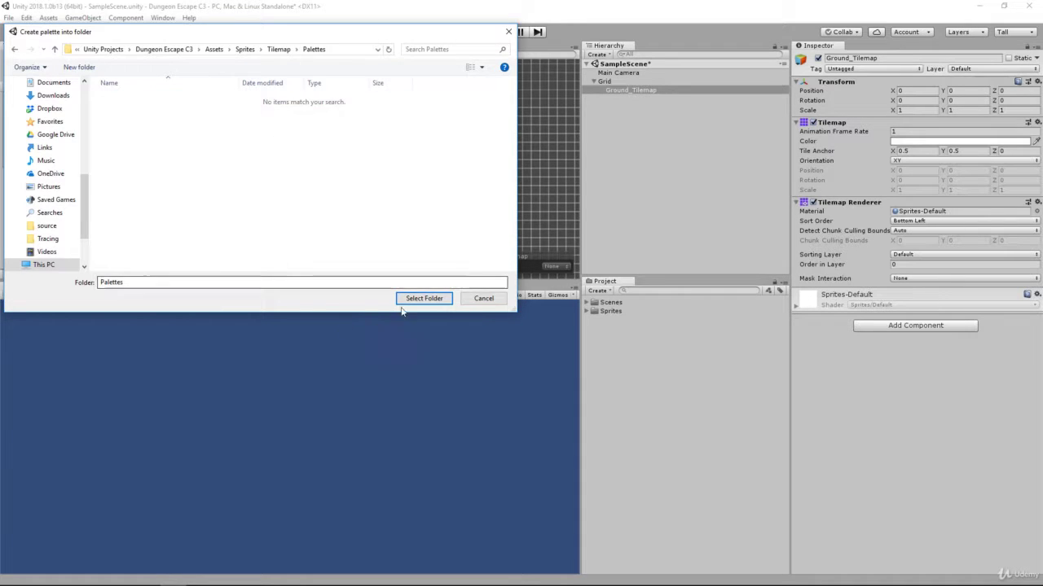
pyautogui.click(423, 298)
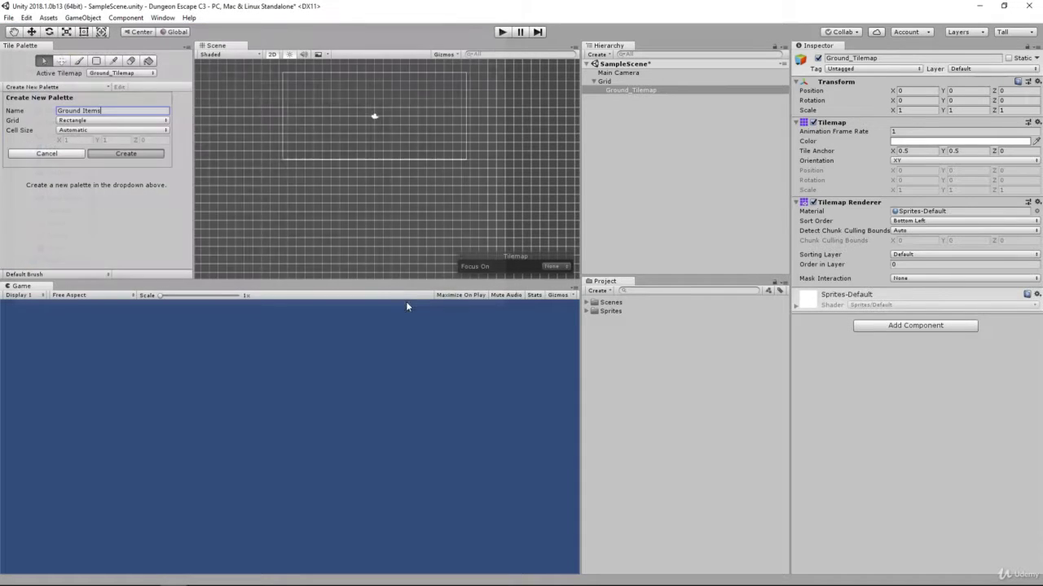
# - Examine the Tilemap and Palettes folders under Sprites, collapse them, and check the selected tile palette
pyautogui.click(602, 312)
pyautogui.doubleClick(601, 312)
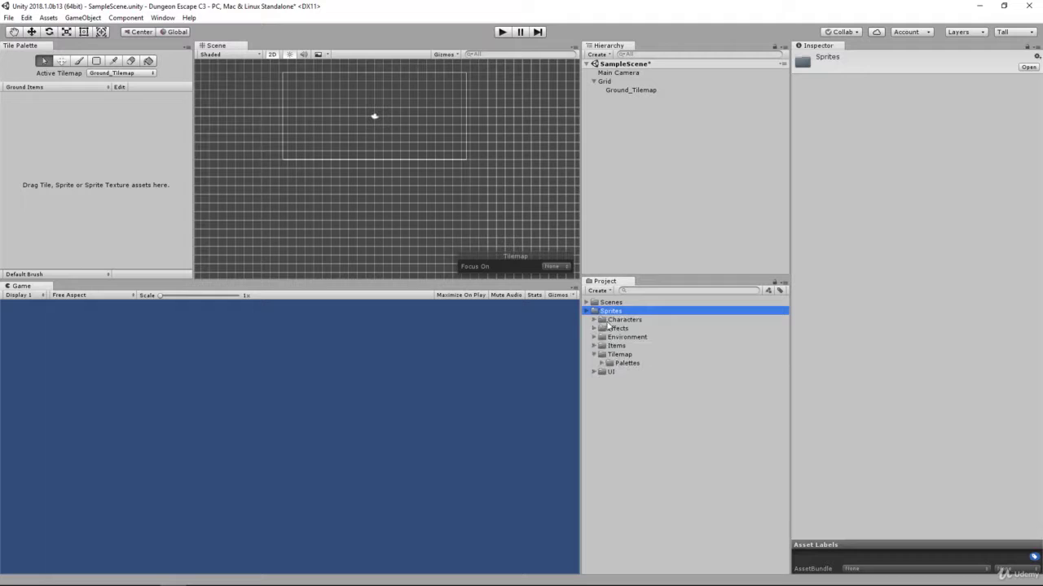
pyautogui.click(619, 355)
pyautogui.doubleClick(619, 355)
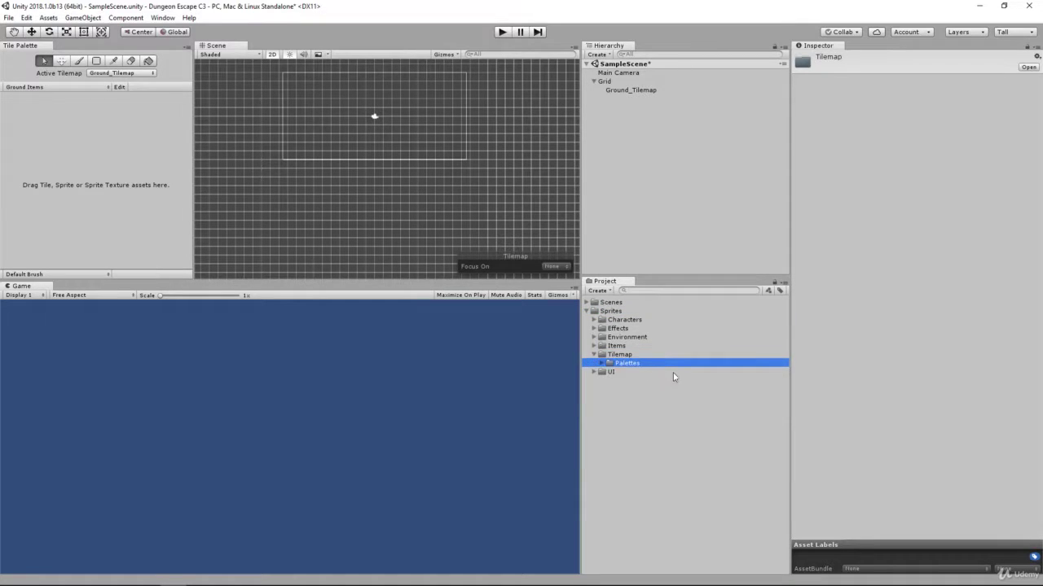
pyautogui.doubleClick(632, 363)
pyautogui.click(669, 373)
pyautogui.press('Left')
pyautogui.press('Left')
pyautogui.press('Left')
pyautogui.press('Left')
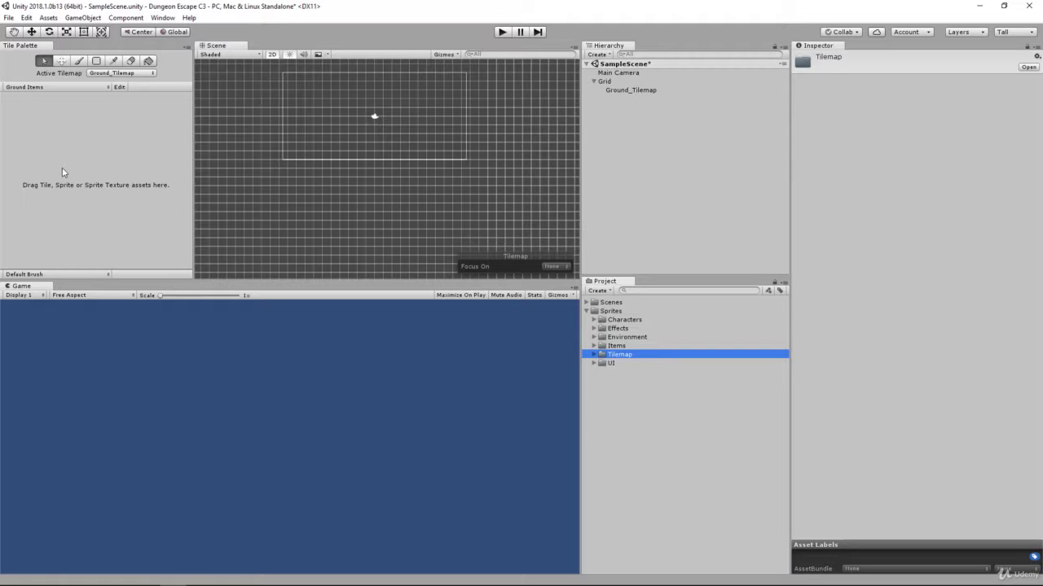
pyautogui.click(46, 86)
pyautogui.click(56, 95)
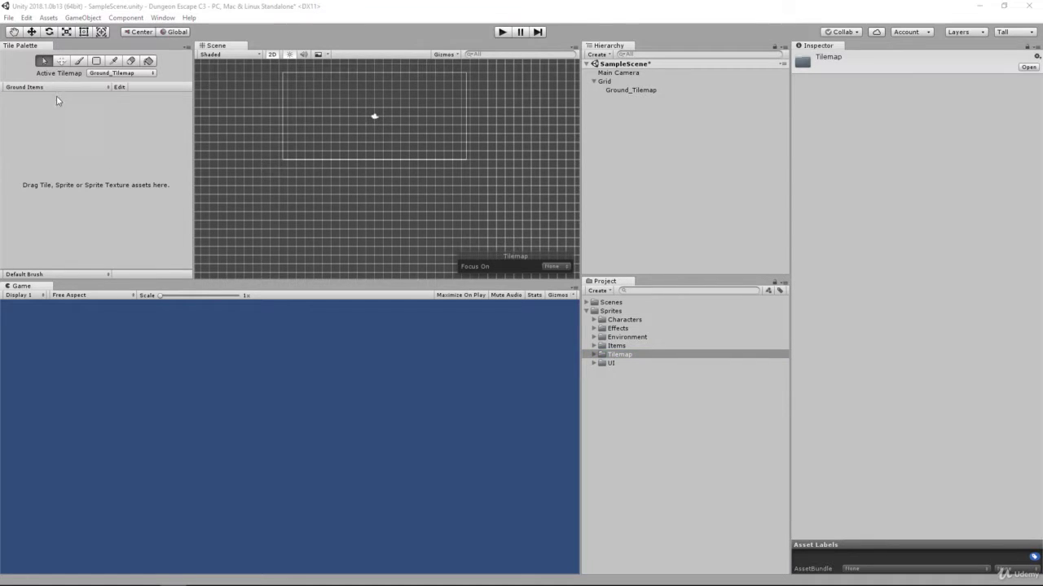
# - Set the Sprite Mode of the Ground texture in Environment/Level to Multiple and apply the import settings
pyautogui.doubleClick(632, 338)
pyautogui.click(639, 417)
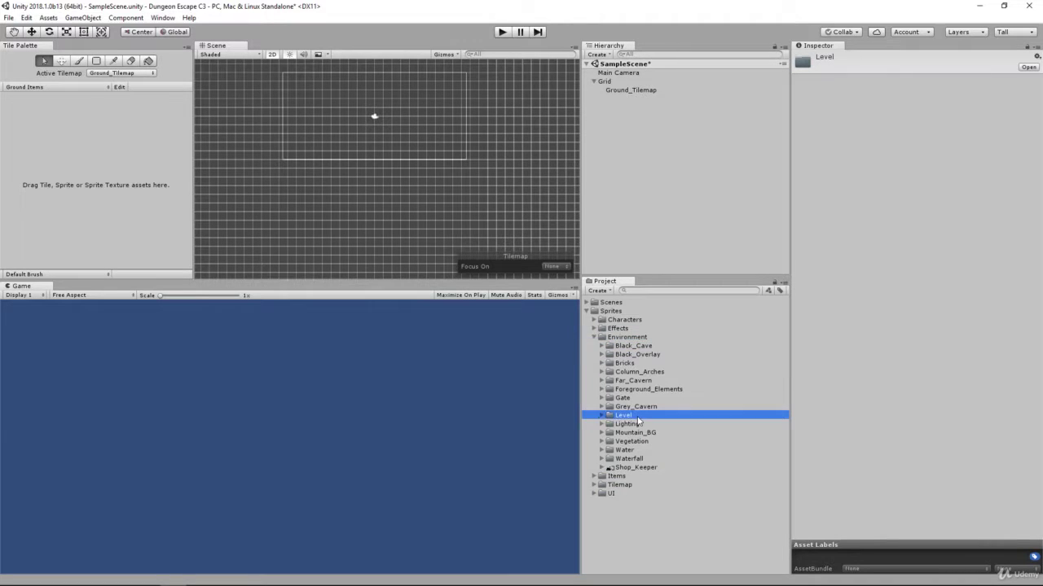
pyautogui.doubleClick(640, 417)
pyautogui.click(640, 424)
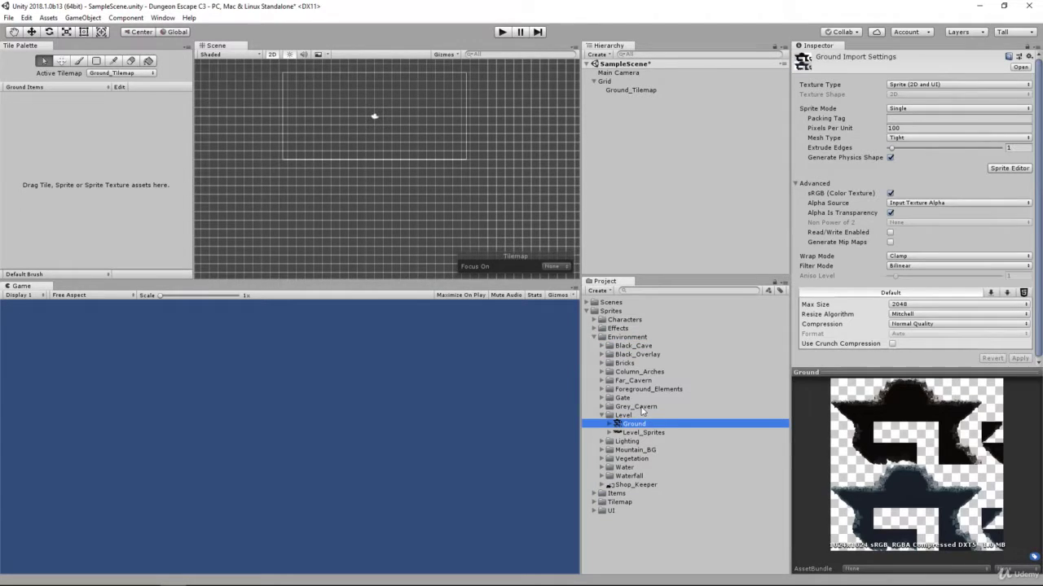
pyautogui.click(836, 394)
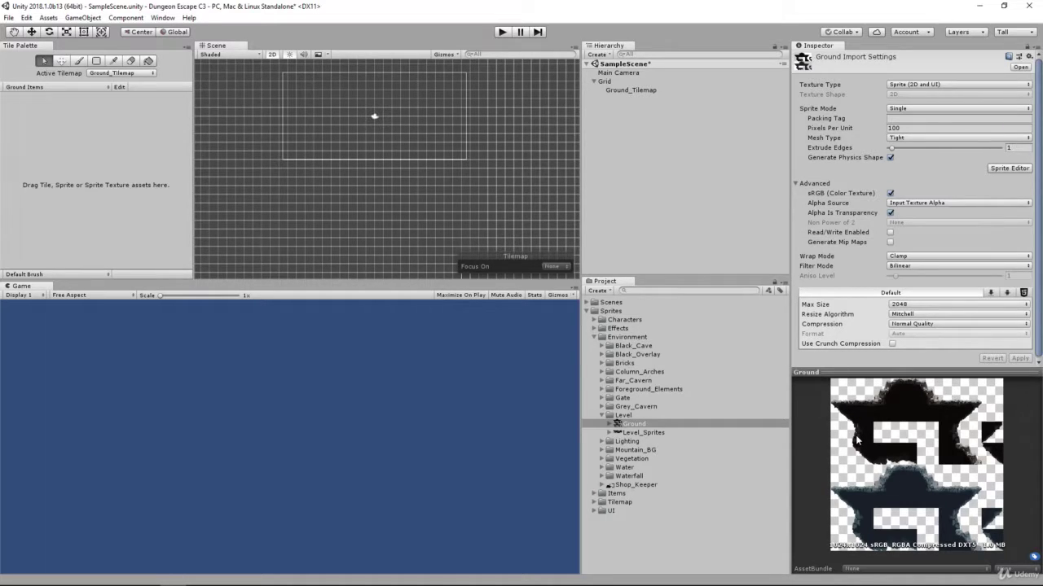
pyautogui.click(918, 111)
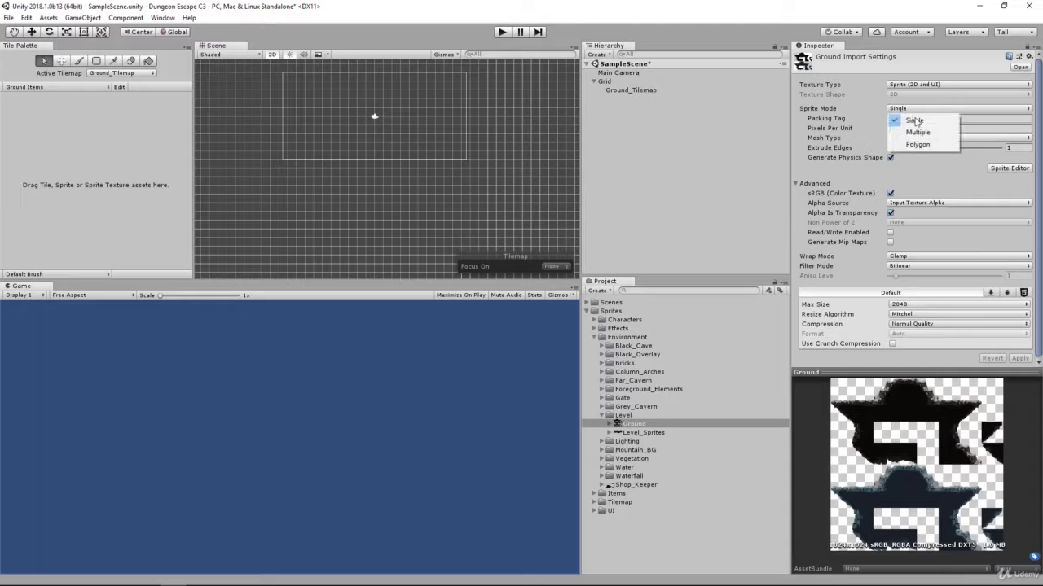
pyautogui.click(918, 132)
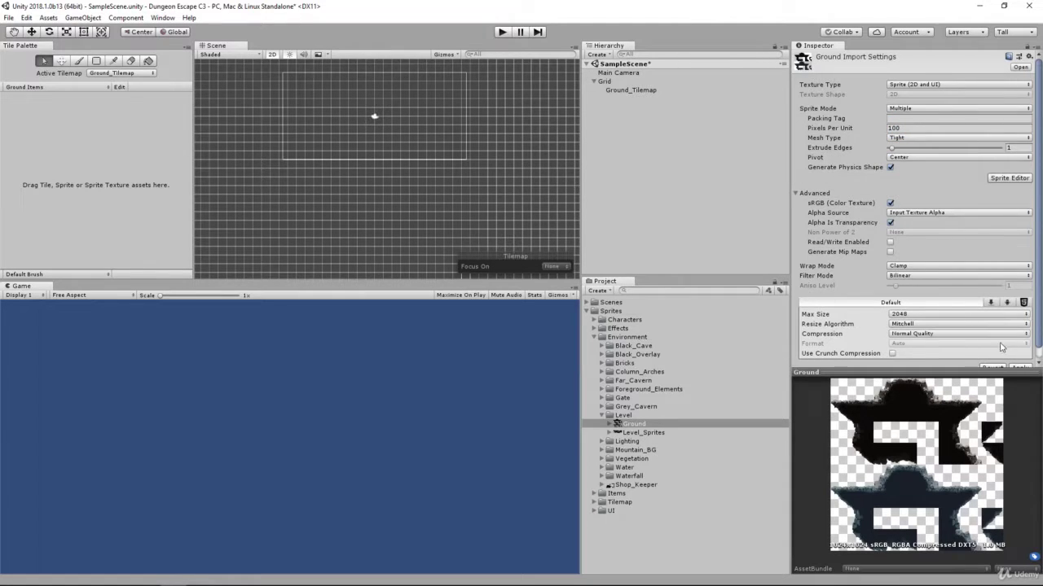
pyautogui.scroll(-1, 1002, 346)
pyautogui.click(1026, 361)
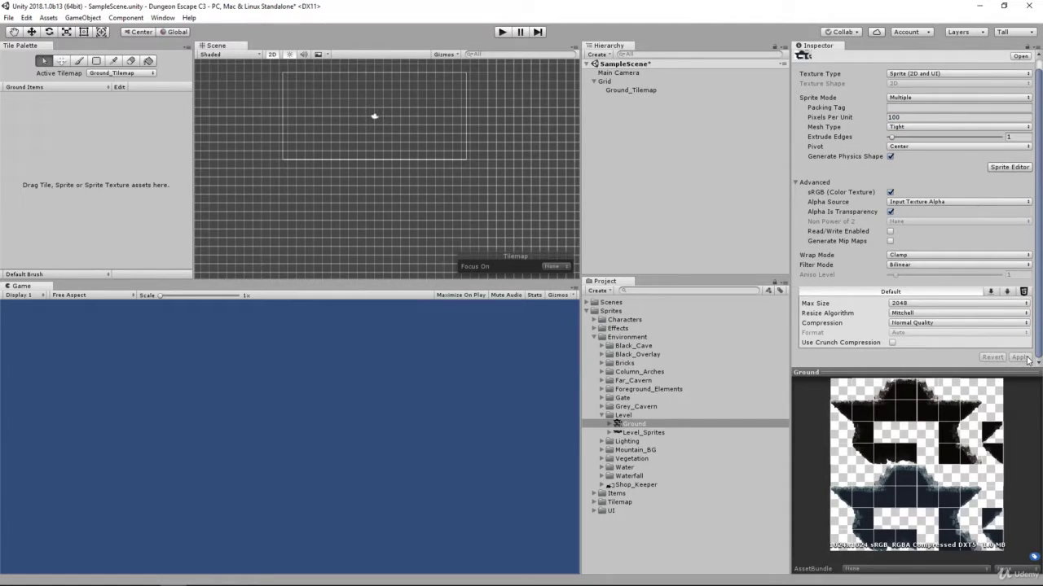
# - Slice the Ground texture in the Sprite Editor using Grid By Cell Size with 128 x 128 pixels
pyautogui.click(1007, 166)
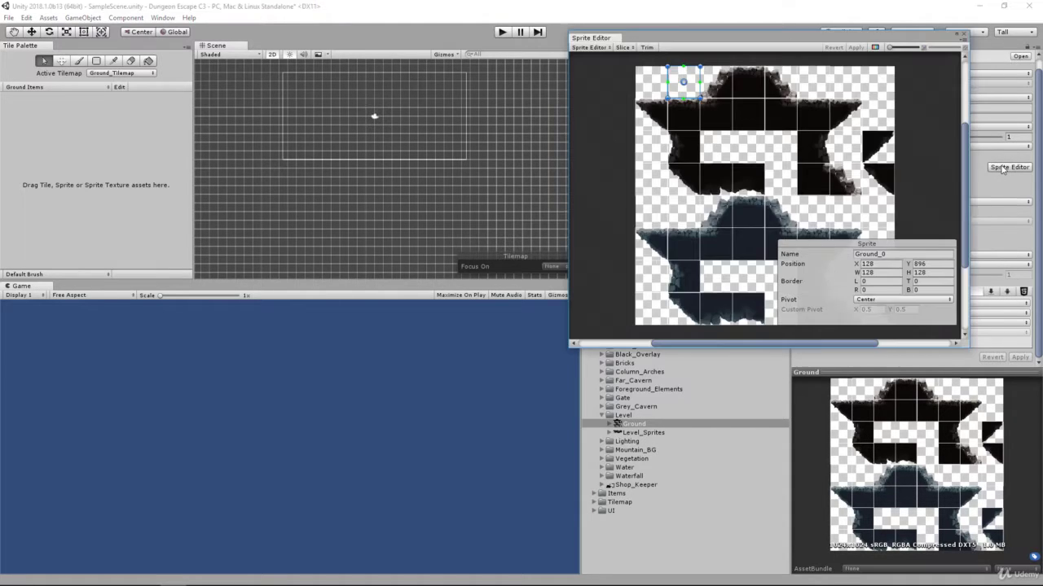
pyautogui.moveTo(663, 39); pyautogui.dragTo(551, 83)
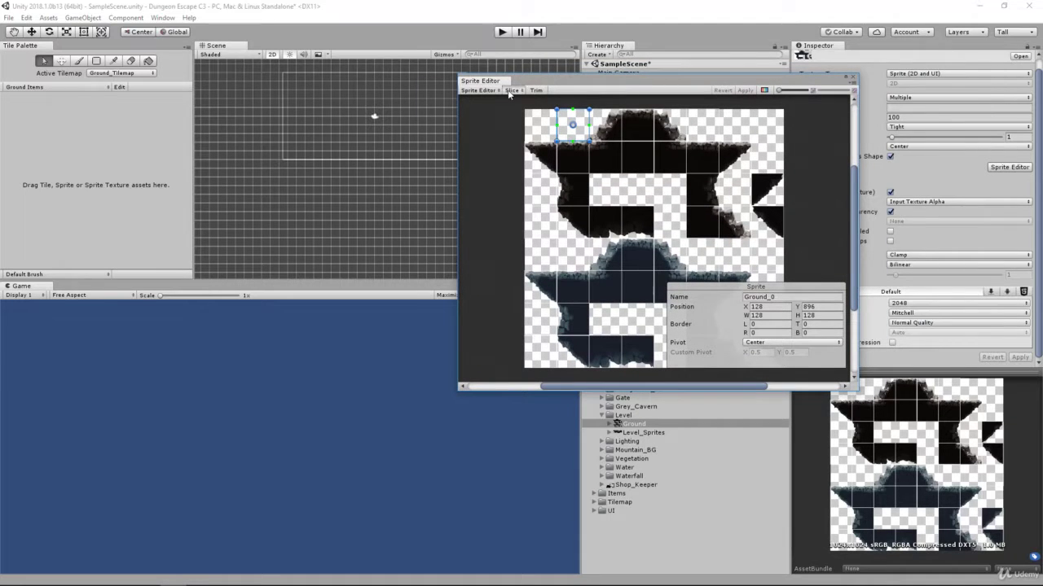
pyautogui.click(510, 90)
pyautogui.click(583, 101)
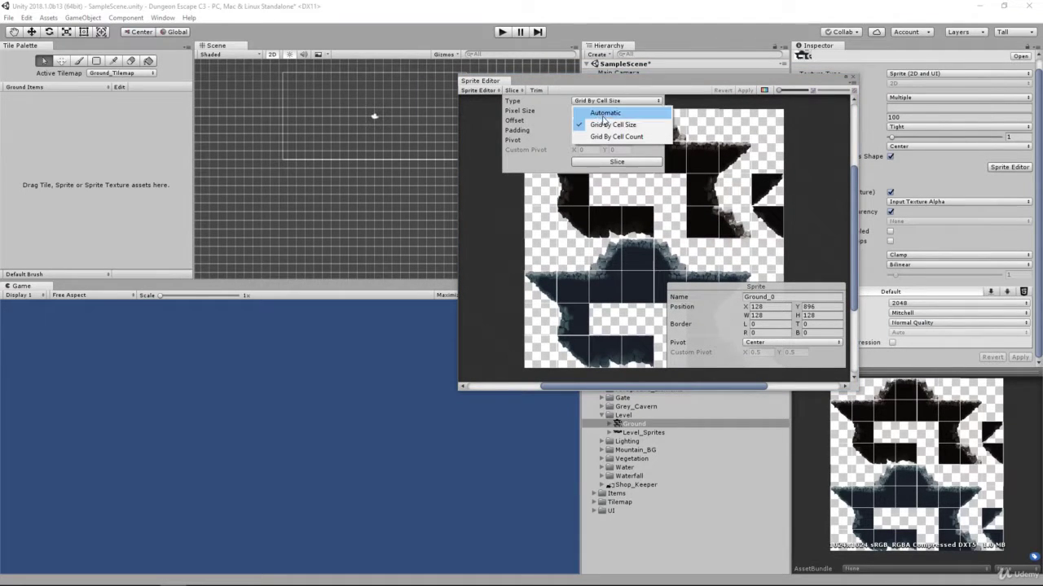
pyautogui.click(611, 124)
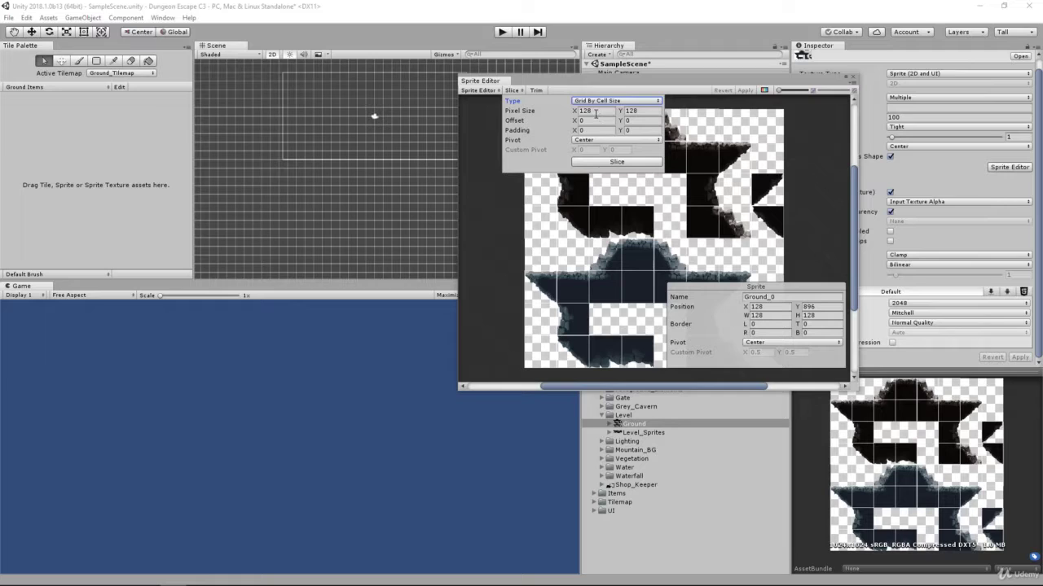
pyautogui.click(595, 113)
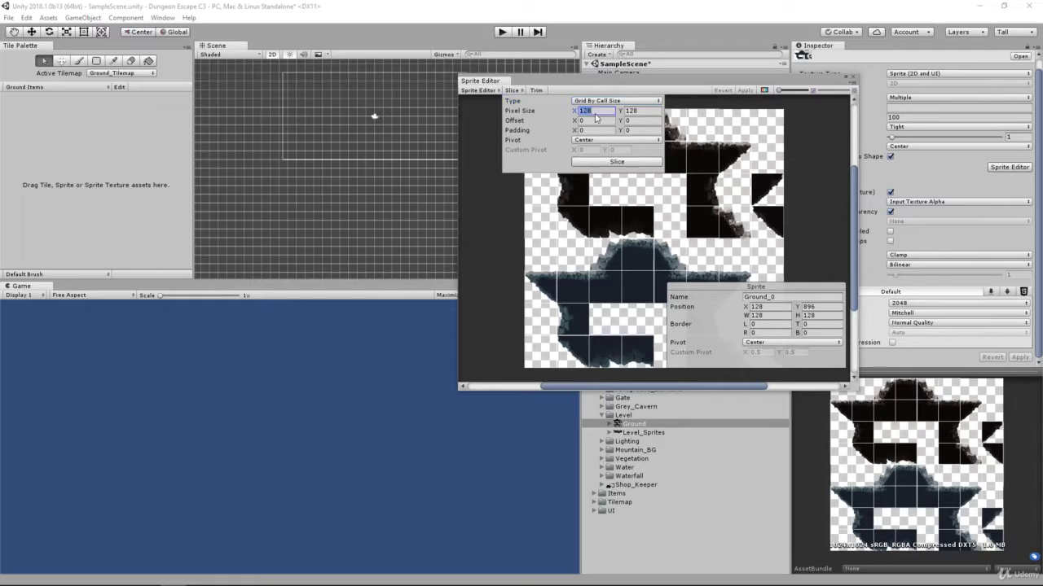
pyautogui.click(625, 162)
# - Inspect several slices of the upper black ground shape and close the Sprite Editor
pyautogui.click(694, 148)
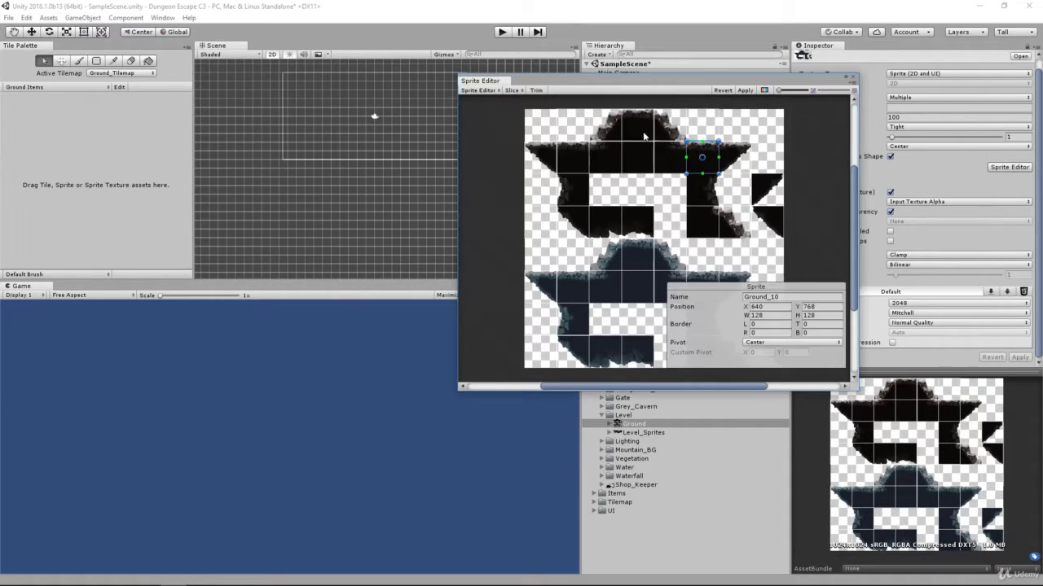
pyautogui.click(644, 137)
pyautogui.click(644, 160)
pyautogui.click(601, 156)
pyautogui.click(678, 165)
pyautogui.click(852, 76)
# - Expand the Ground texture and look through its sliced sprites up to Ground_6
pyautogui.click(648, 426)
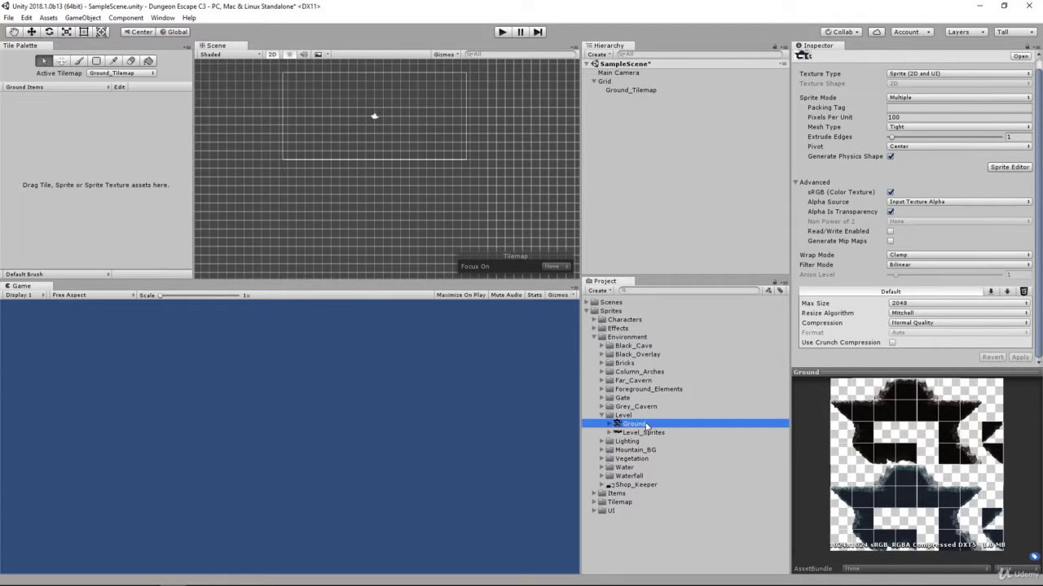
pyautogui.press('Right')
pyautogui.press('Down')
pyautogui.press('Down')
pyautogui.press('Down')
pyautogui.press('Down')
pyautogui.press('Down')
pyautogui.press('Down')
pyautogui.press('Down')
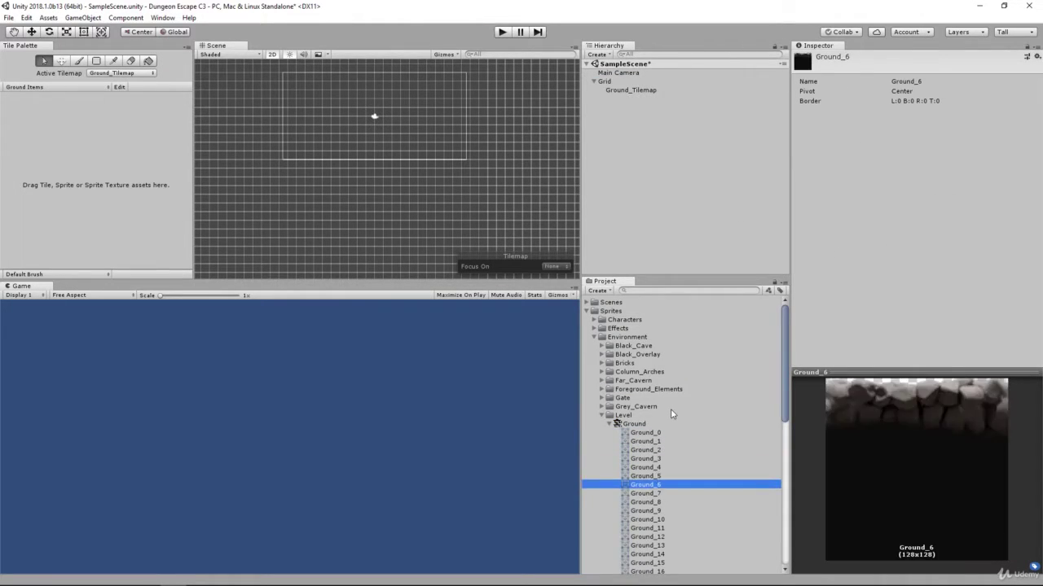
# - Look through the remaining sliced sprites from Ground_7 to about Ground_15, and collapse the Ground texture
pyautogui.press('Down')
pyautogui.press('Down')
pyautogui.press('Down')
pyautogui.press('Down')
pyautogui.press('Down')
pyautogui.press('Down')
pyautogui.press('Down')
pyautogui.press('Down')
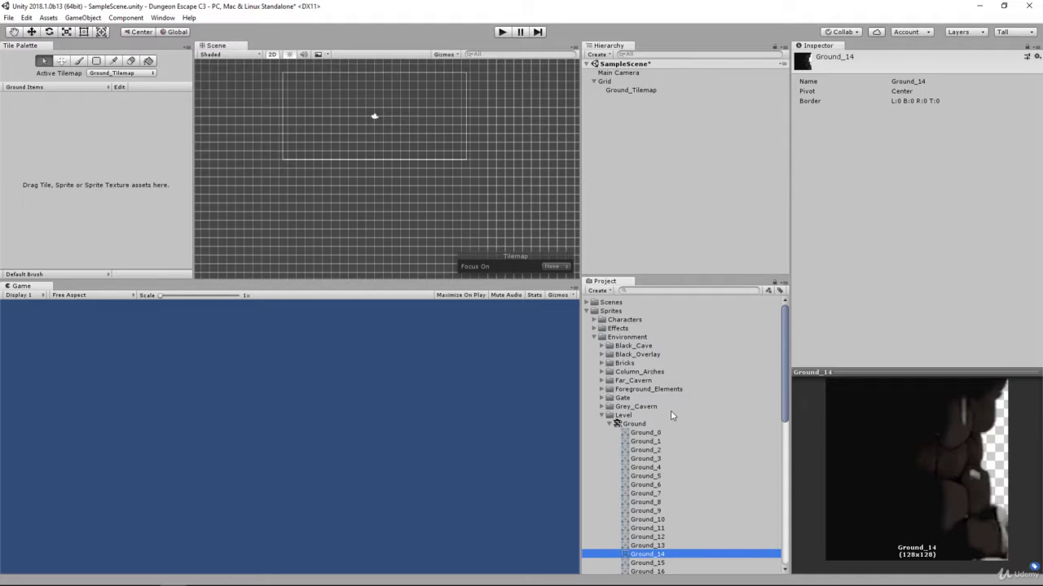
pyautogui.press('Down')
pyautogui.press('Down')
pyautogui.click(646, 423)
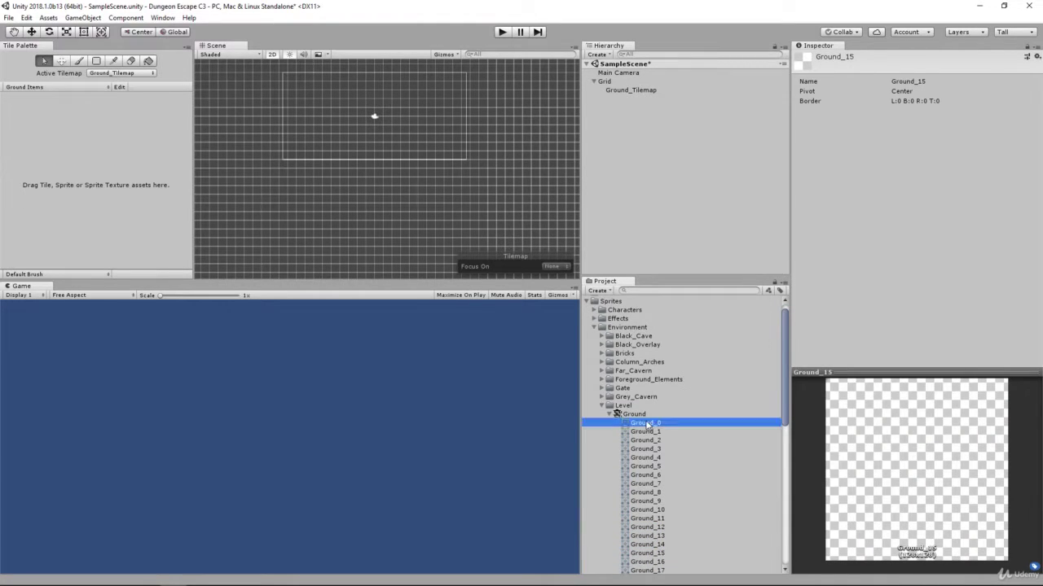
pyautogui.press('Left')
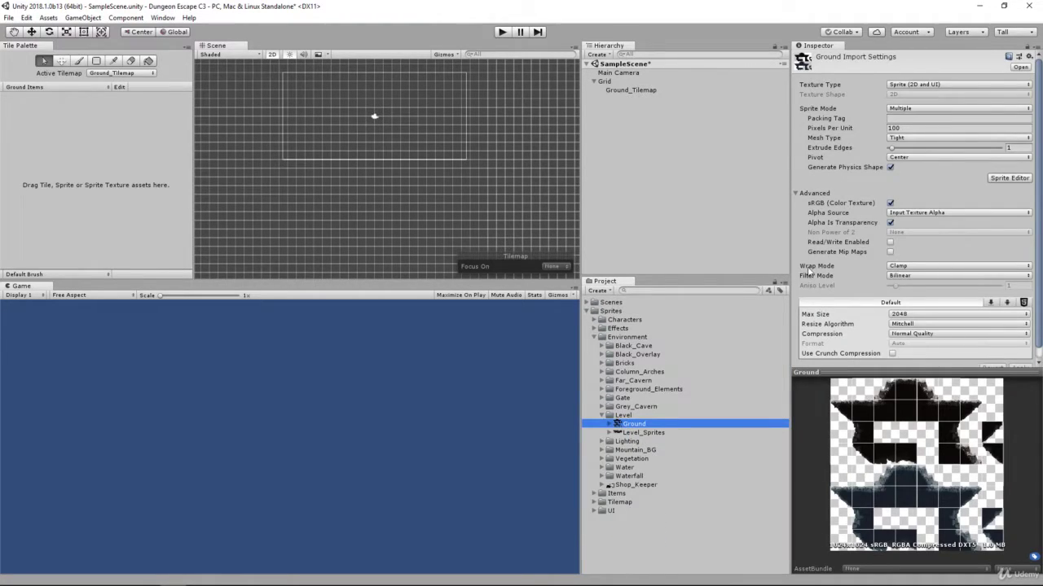
# - Set the Ground texture's Pixels Per Unit to 128 and apply the import settings
pyautogui.click(878, 127)
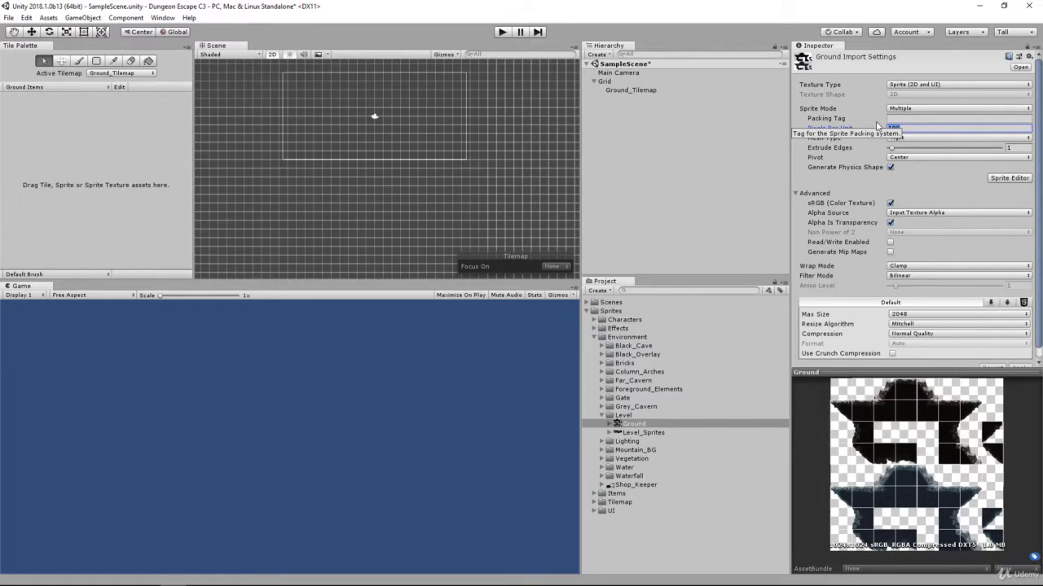
pyautogui.write('128')
pyautogui.scroll(-1, 1022, 243)
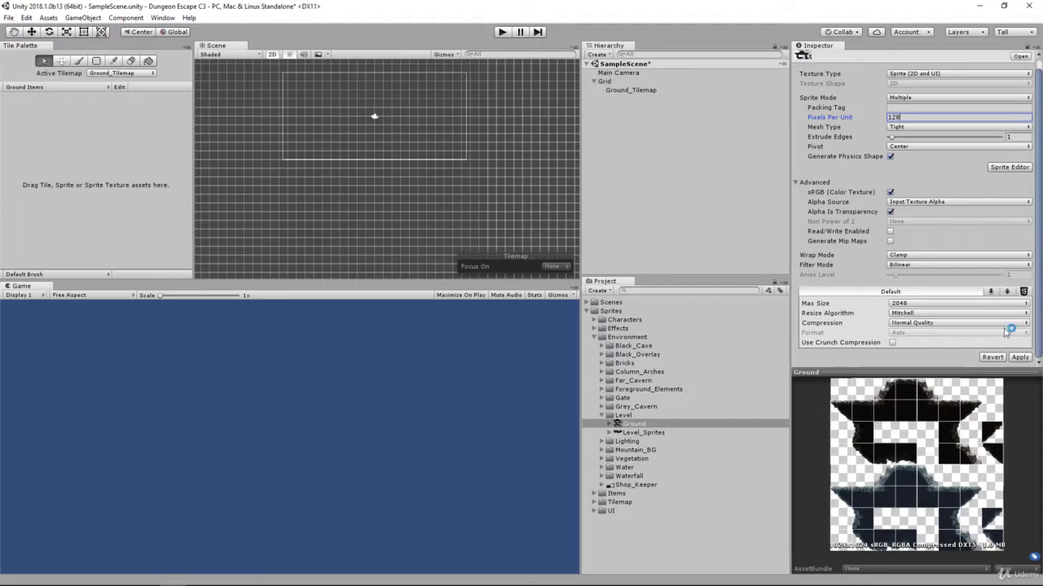
pyautogui.click(1019, 358)
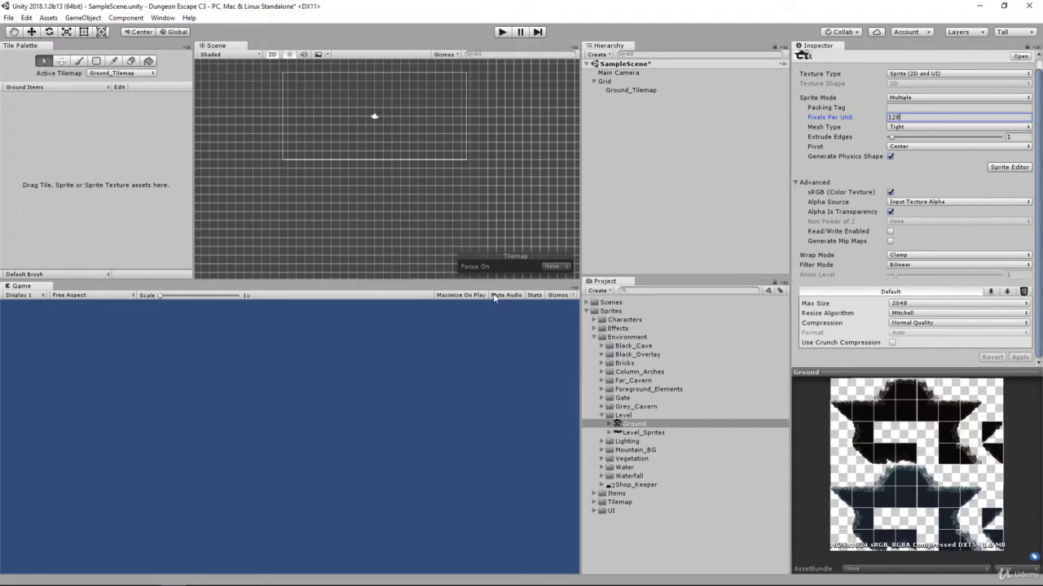
# - Add the Ground texture to the Ground Items palette and create a folder named Tiles in Sprites/Tilemap for the tile assets
pyautogui.click(639, 425)
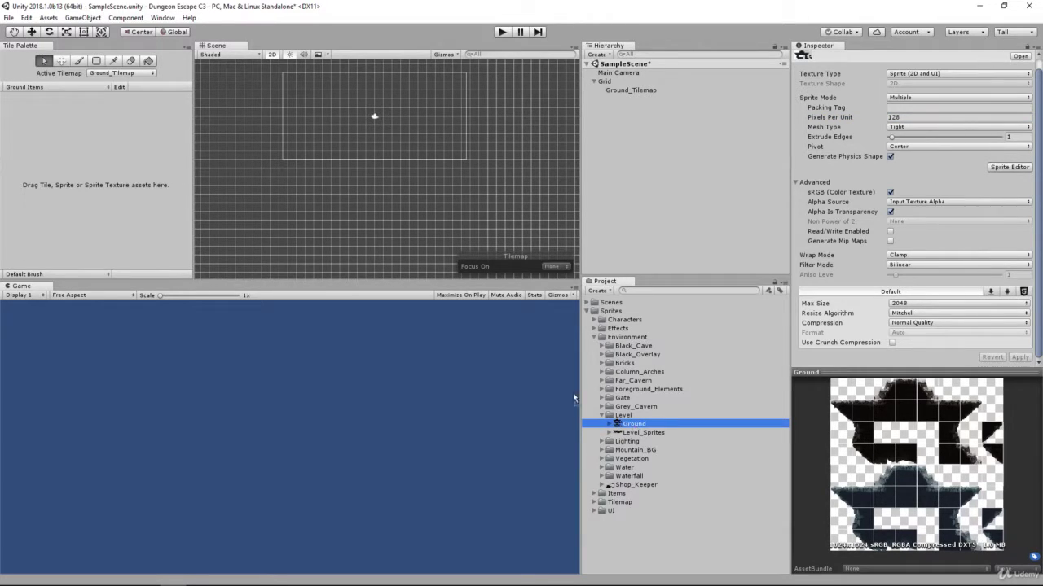
pyautogui.moveTo(633, 424); pyautogui.dragTo(35, 118)
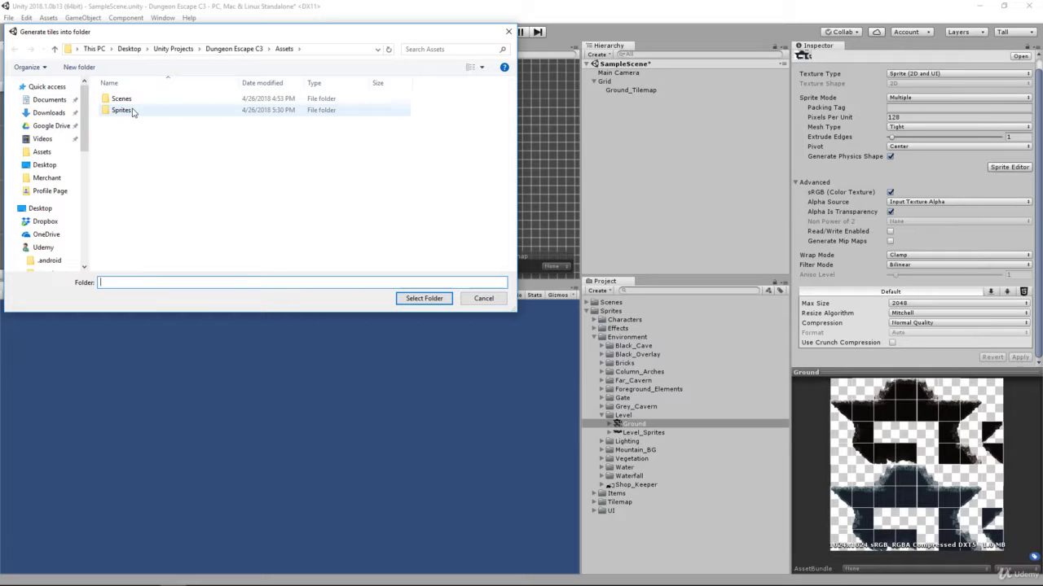
pyautogui.doubleClick(132, 112)
pyautogui.doubleClick(139, 145)
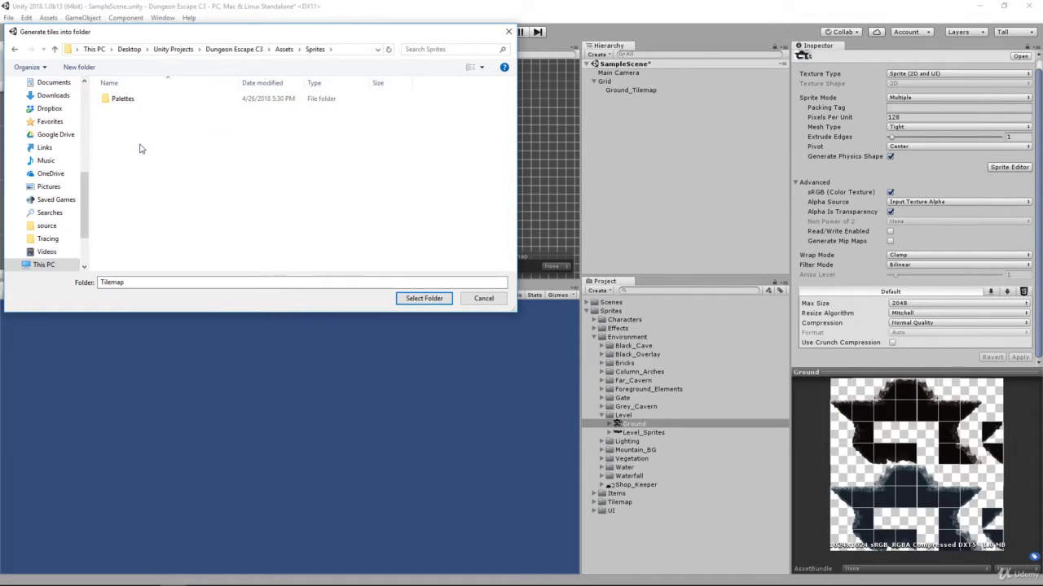
pyautogui.rightClick(124, 141)
pyautogui.moveTo(172, 299)
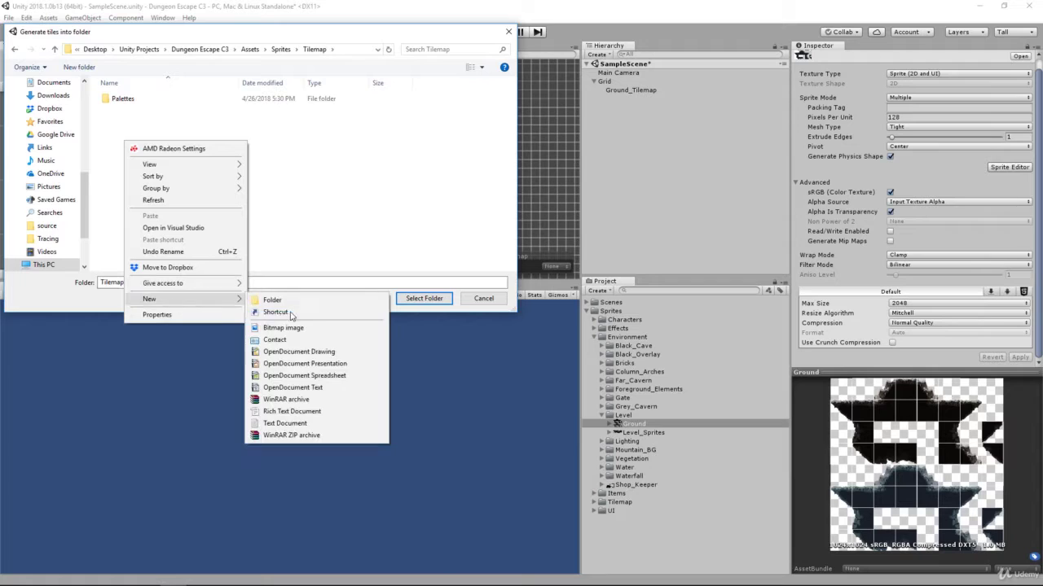
pyautogui.click(277, 300)
pyautogui.write('Tiles')
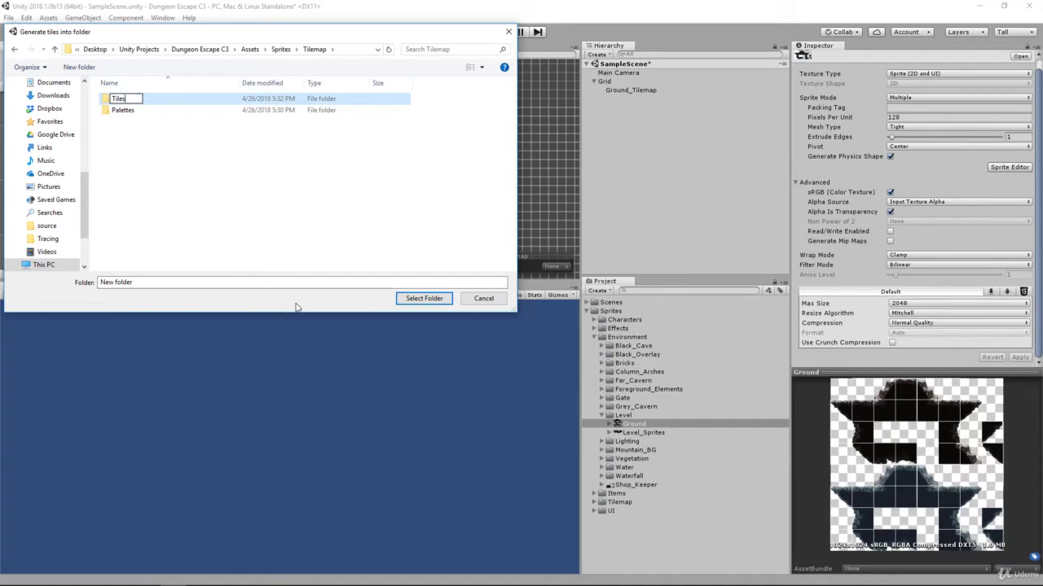
pyautogui.press('Return')
# - Create a folder named Ground inside Tiles and generate the tile assets into it
pyautogui.doubleClick(151, 111)
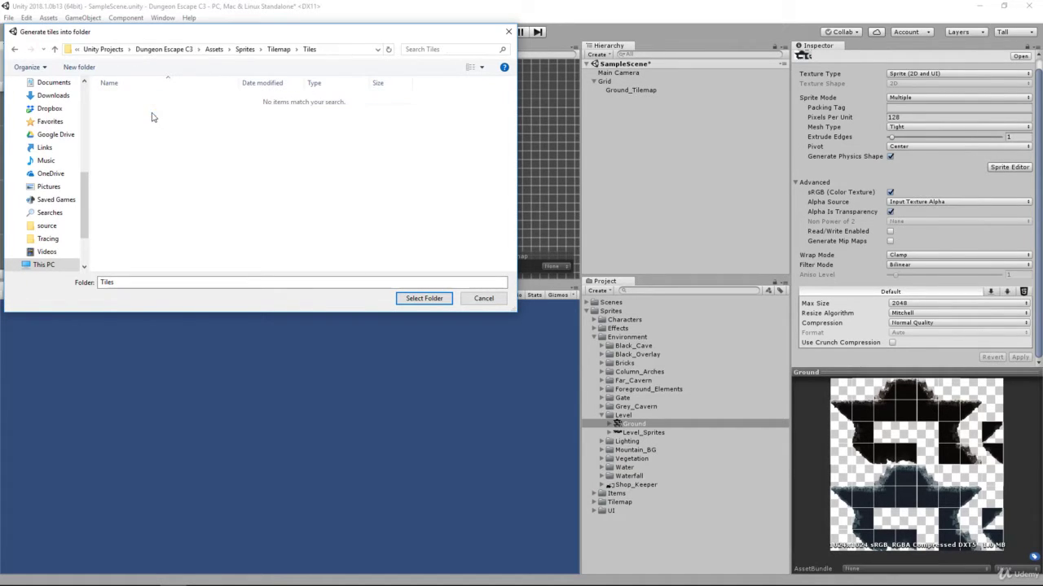
pyautogui.rightClick(172, 150)
pyautogui.moveTo(218, 306)
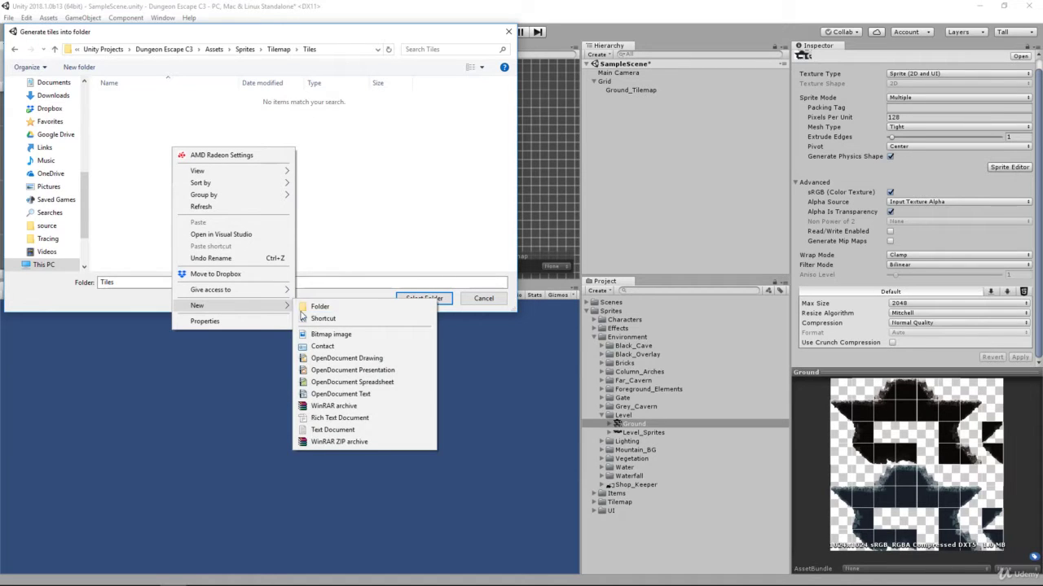
pyautogui.click(317, 303)
pyautogui.write('Ground')
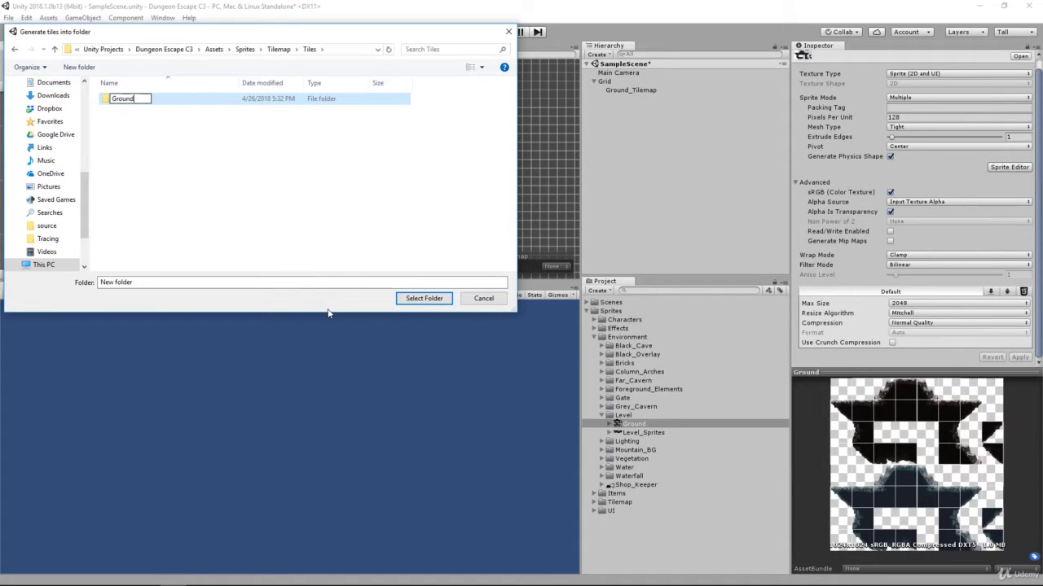
pyautogui.press('Return')
pyautogui.click(415, 301)
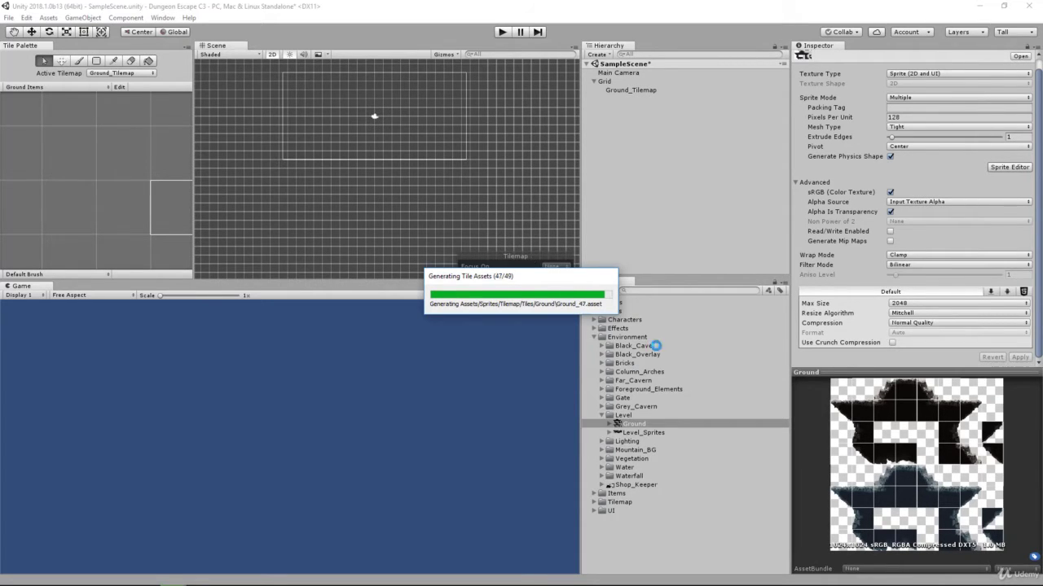
# - Collapse the Environment folder and check the contents of the Palettes folder in Tilemap
pyautogui.doubleClick(604, 338)
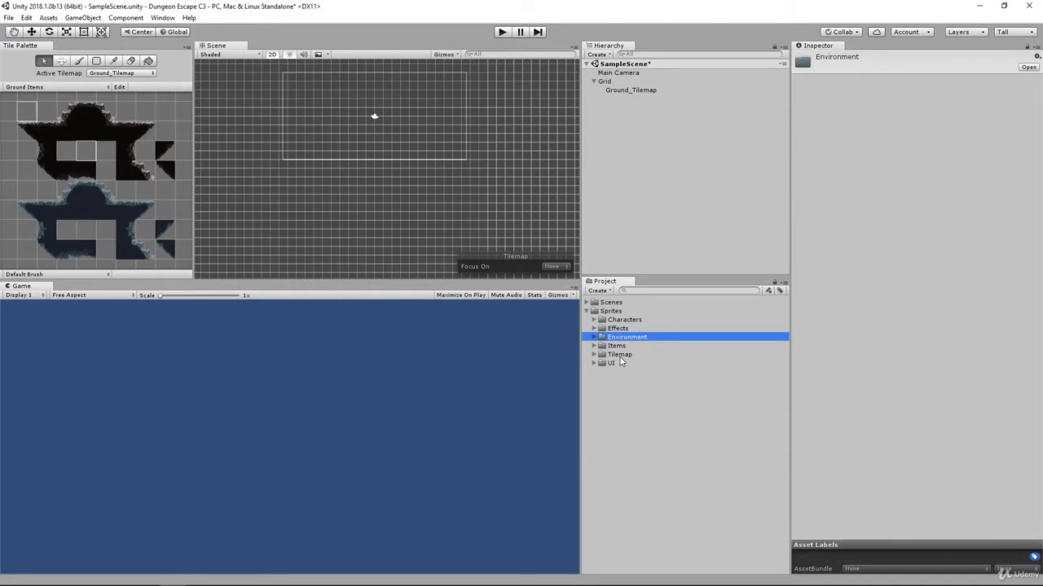
pyautogui.doubleClick(620, 355)
pyautogui.doubleClick(629, 363)
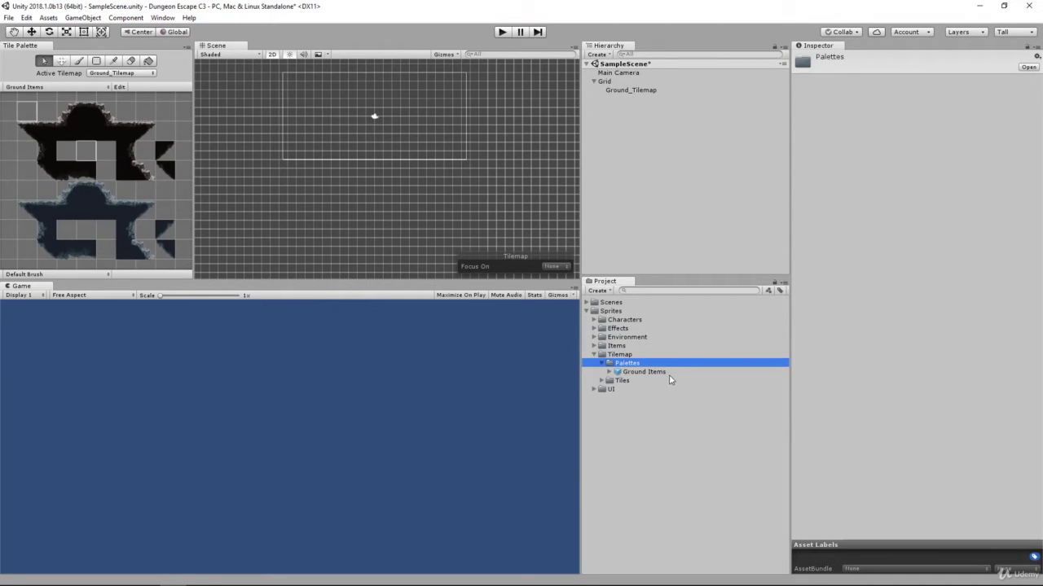
pyautogui.press('Down')
pyautogui.press('Left')
pyautogui.press('Left')
# - Examine the generated tile assets in Tilemap/Tiles/Ground, and collapse the Tilemap folder
pyautogui.press('Down')
pyautogui.press('Right')
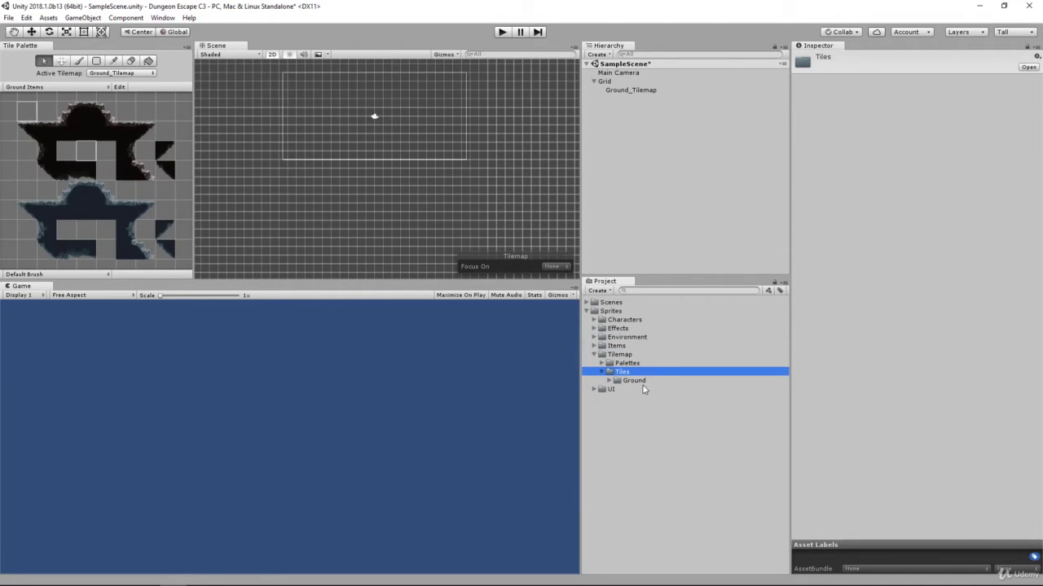
pyautogui.doubleClick(635, 381)
pyautogui.scroll(-5, 662, 416)
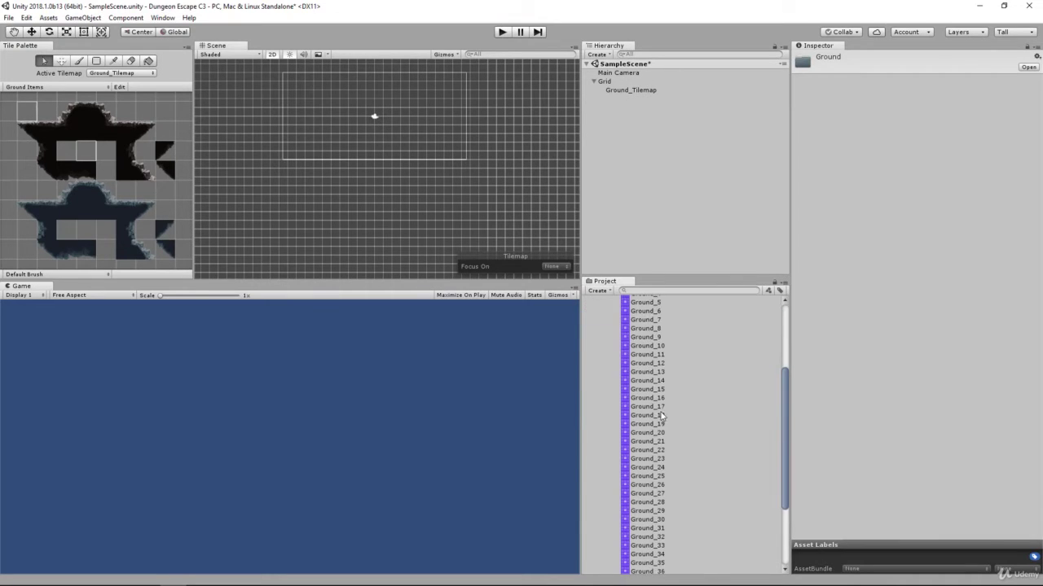
pyautogui.scroll(5, 661, 416)
pyautogui.click(655, 342)
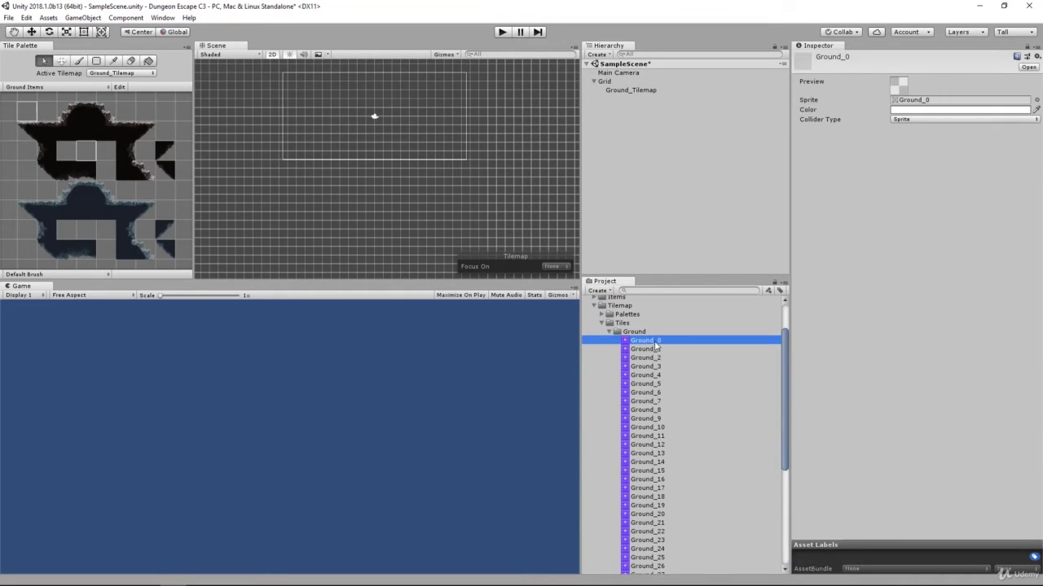
pyautogui.scroll(-5, 655, 347)
pyautogui.click(661, 544)
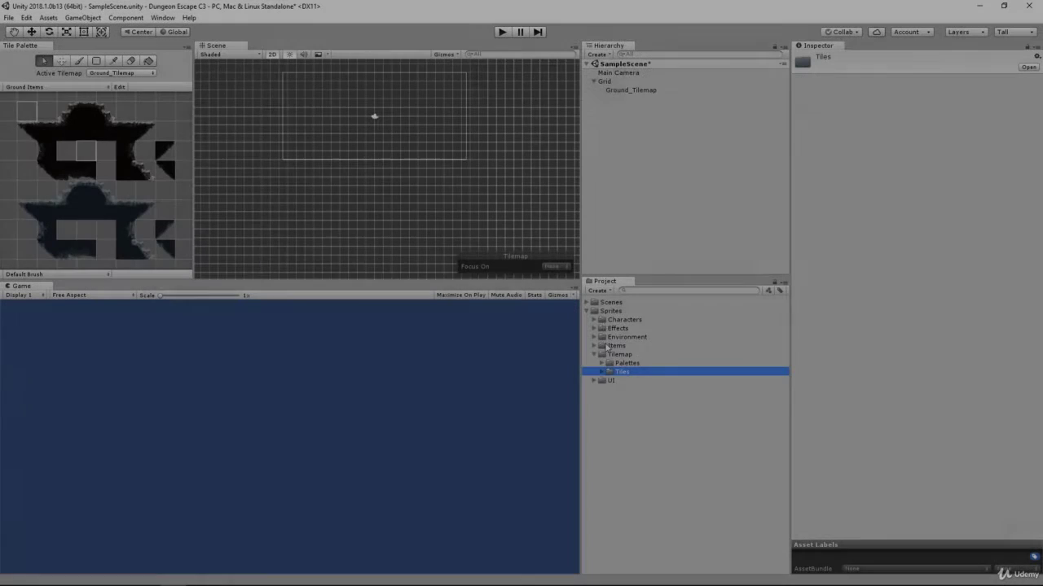
pyautogui.click(609, 355)
pyautogui.click(593, 355)
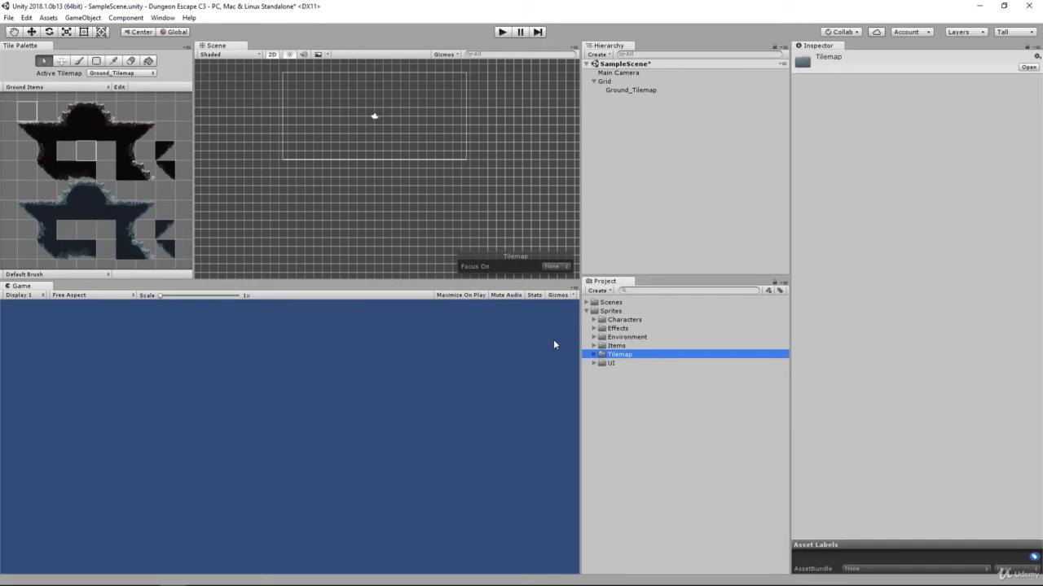
# - Paint a freehand area of solid black ground tiles across the lower half of the camera frame in the scene
pyautogui.click(32, 131)
pyautogui.click(84, 114)
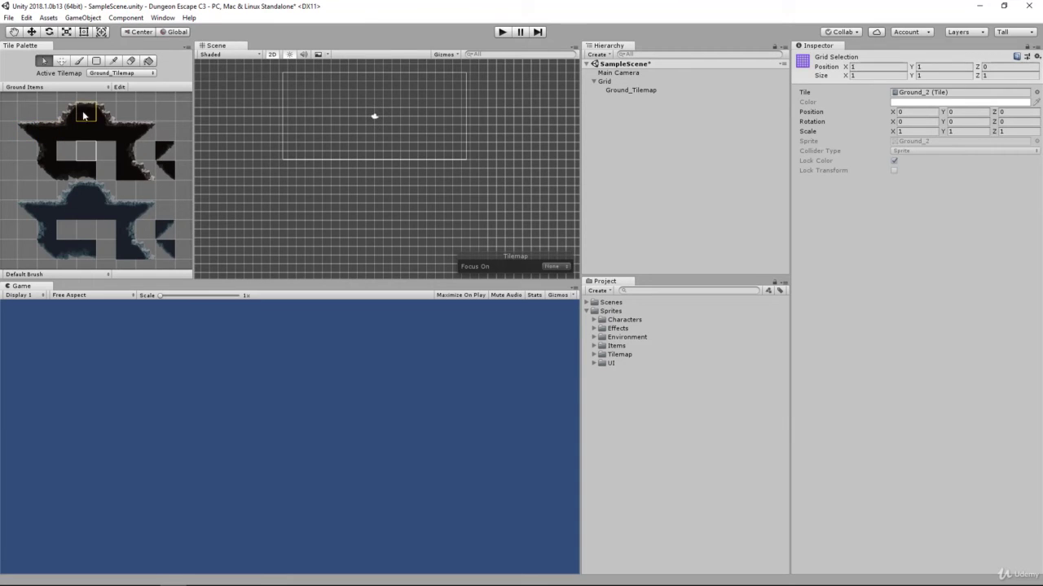
pyautogui.click(79, 61)
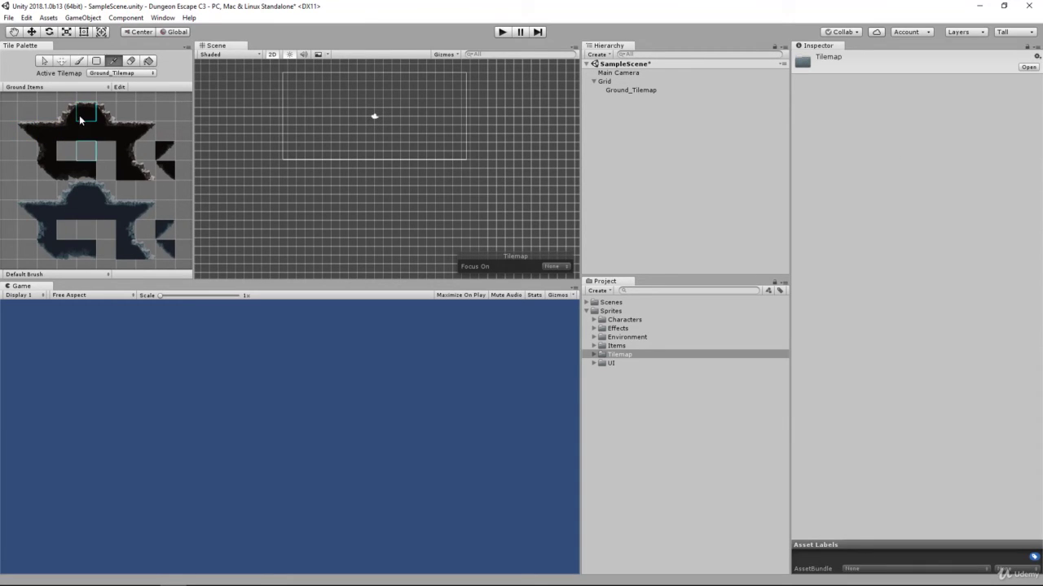
pyautogui.moveTo(267, 131)
pyautogui.mouseDown()
pyautogui.moveTo(400, 147)
pyautogui.moveTo(410, 135)
pyautogui.moveTo(318, 162)
pyautogui.mouseUp()
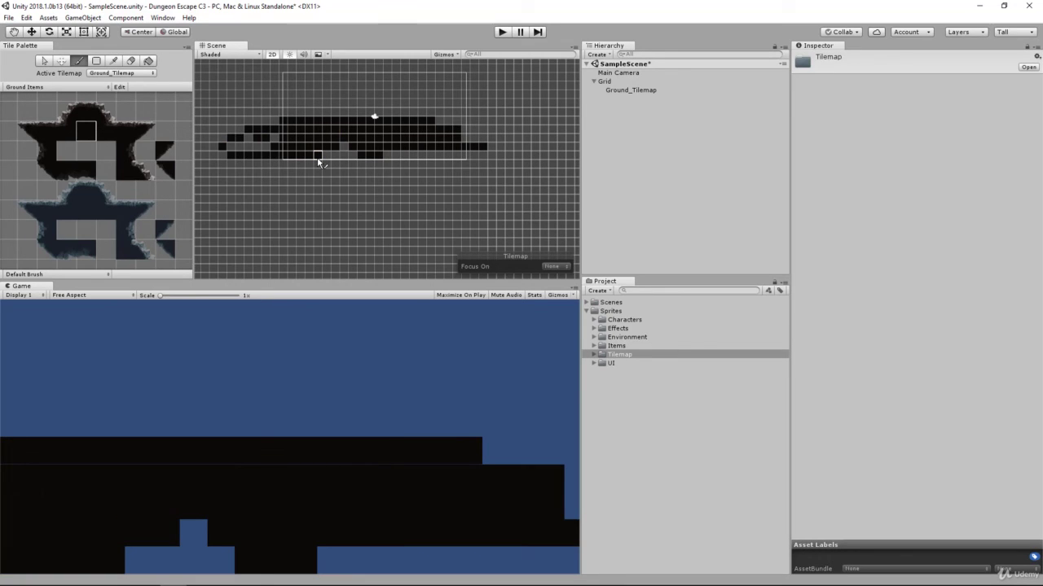